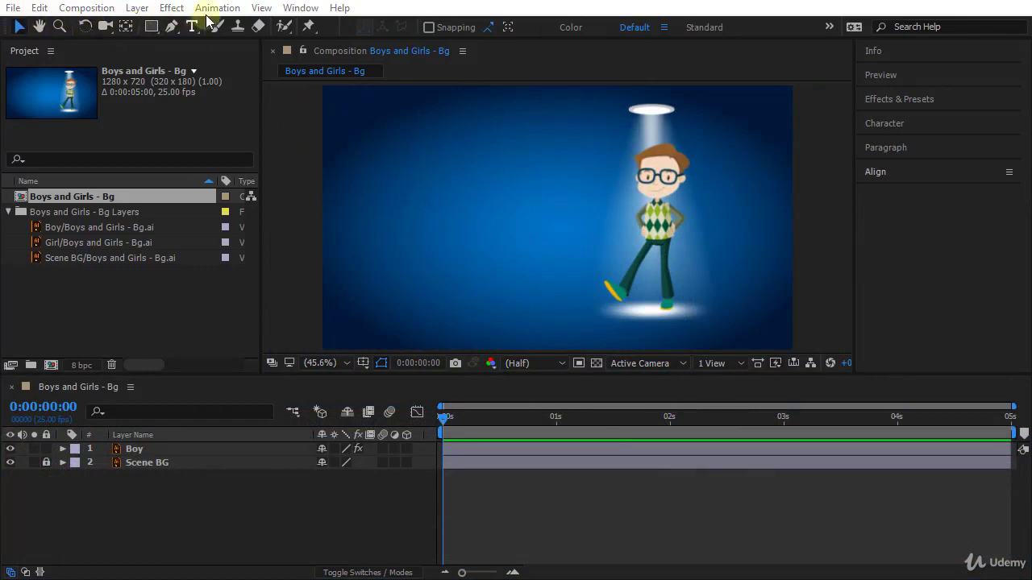
- Draw a white rectangle with the Rectangle tool, from just outside the frame's left edge to beside the boy
{"action": "left_click", "coordinate": [156, 34]}
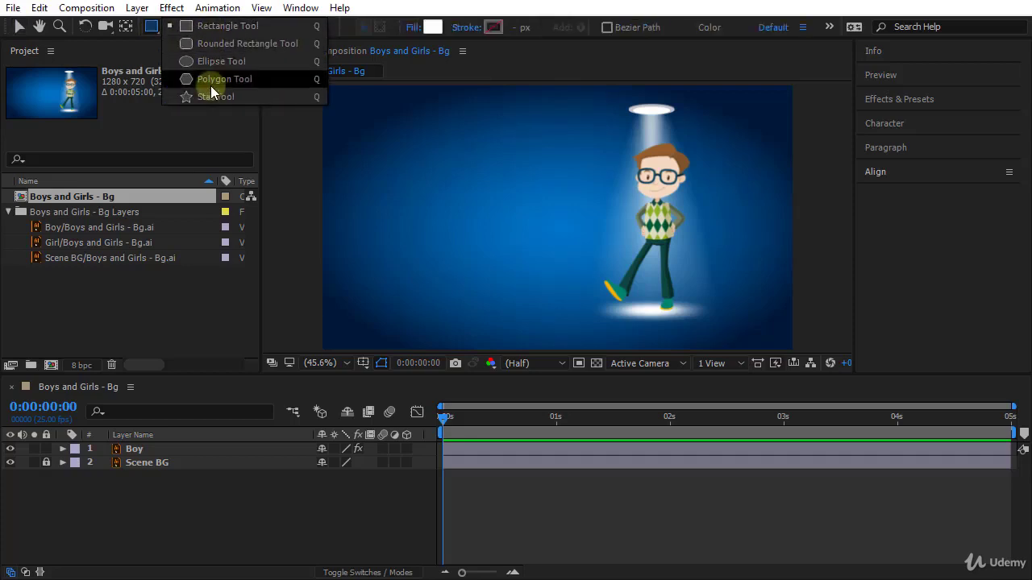
{"action": "left_click", "coordinate": [225, 29]}
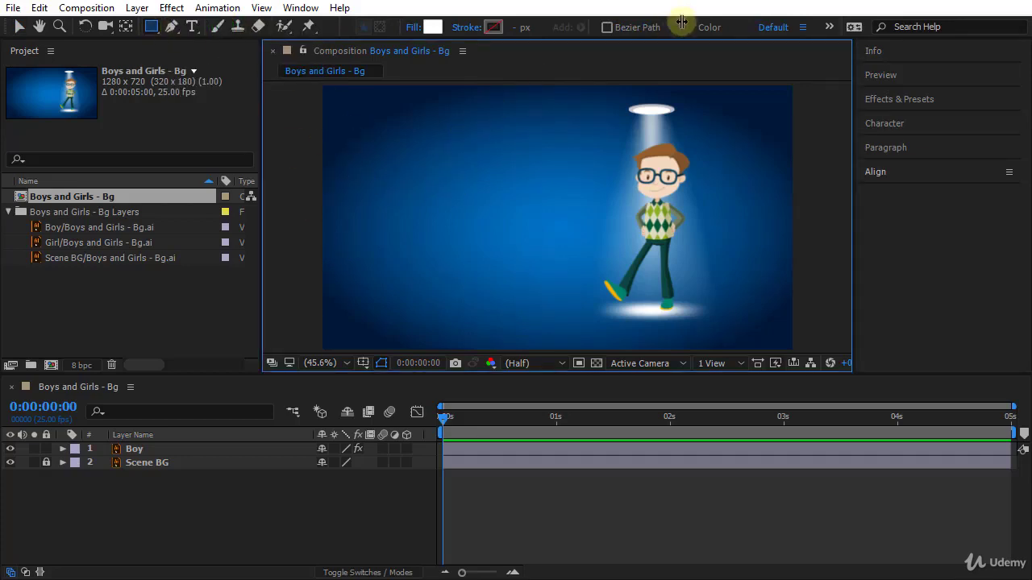
{"action": "left_click", "coordinate": [608, 28]}
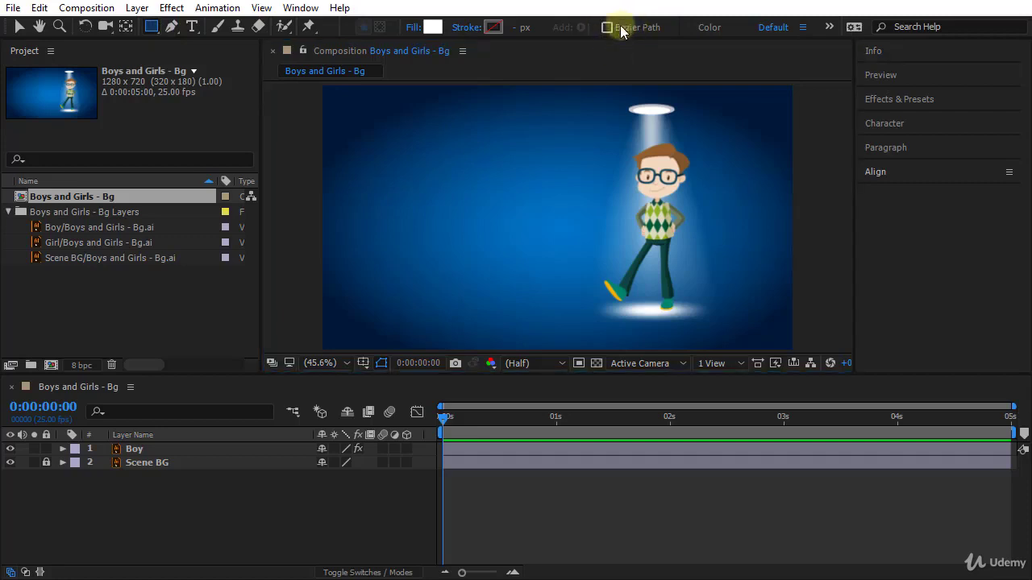
{"action": "left_click", "coordinate": [322, 160]}
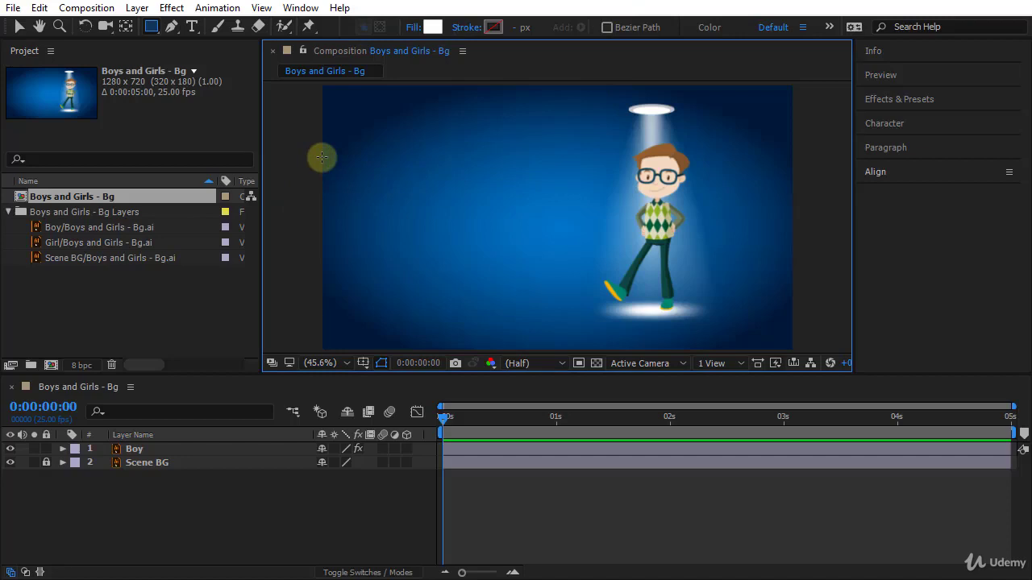
{"action": "mouse_move", "coordinate": [316, 163]}
{"action": "left_mouse_down"}
{"action": "mouse_move", "coordinate": [354, 210]}
{"action": "mouse_move", "coordinate": [578, 247]}
{"action": "mouse_move", "coordinate": [574, 282]}
{"action": "mouse_move", "coordinate": [341, 168]}
{"action": "mouse_move", "coordinate": [541, 237]}
{"action": "mouse_move", "coordinate": [575, 283]}
{"action": "mouse_move", "coordinate": [596, 282]}
{"action": "left_mouse_up"}
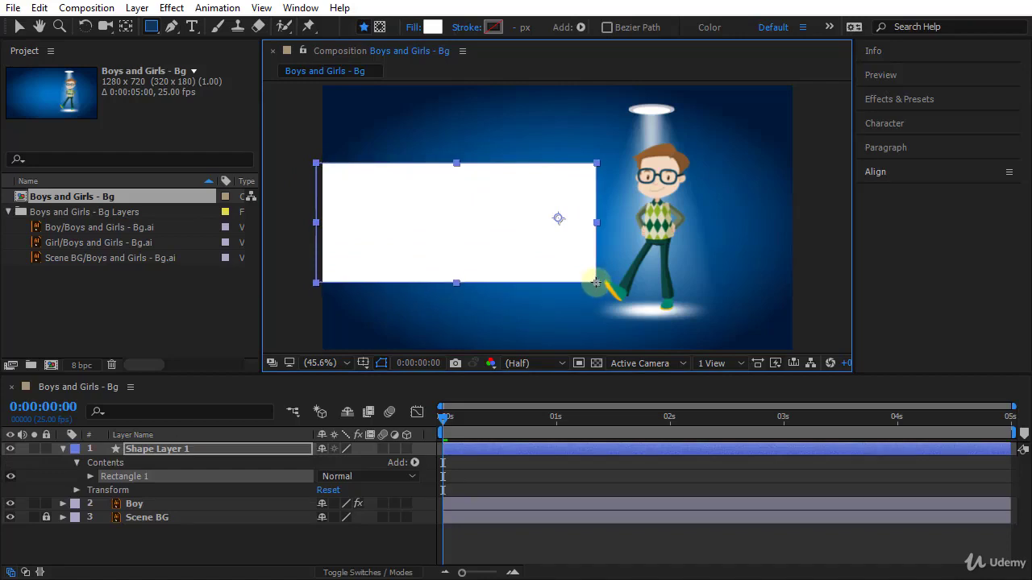
- Expand the Transform properties of the new shape layer and select its Scale property
{"action": "left_click", "coordinate": [166, 451]}
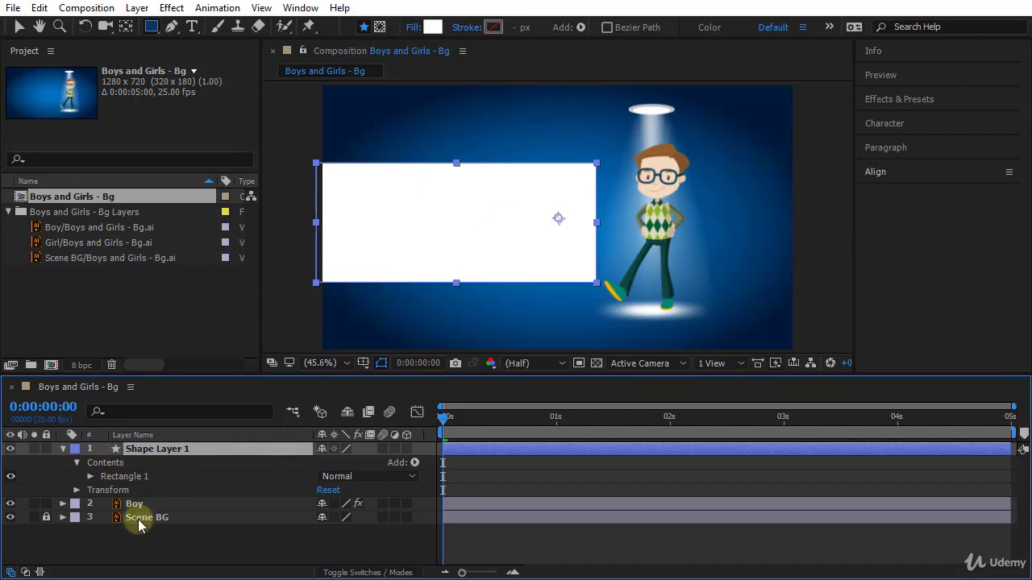
{"action": "left_click", "coordinate": [77, 492]}
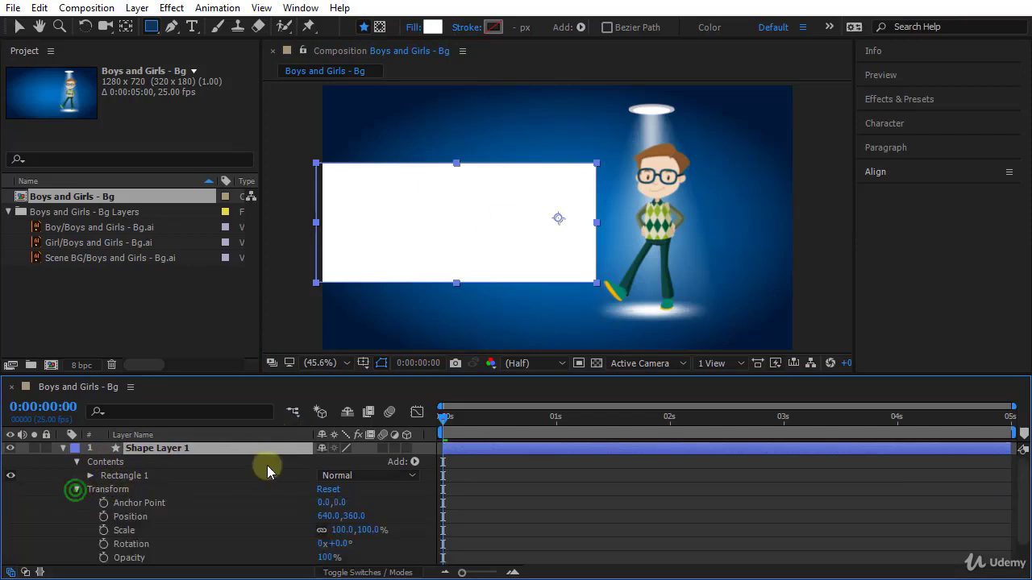
{"action": "scroll", "coordinate": [218, 514], "scroll_direction": "down", "scroll_amount": 2}
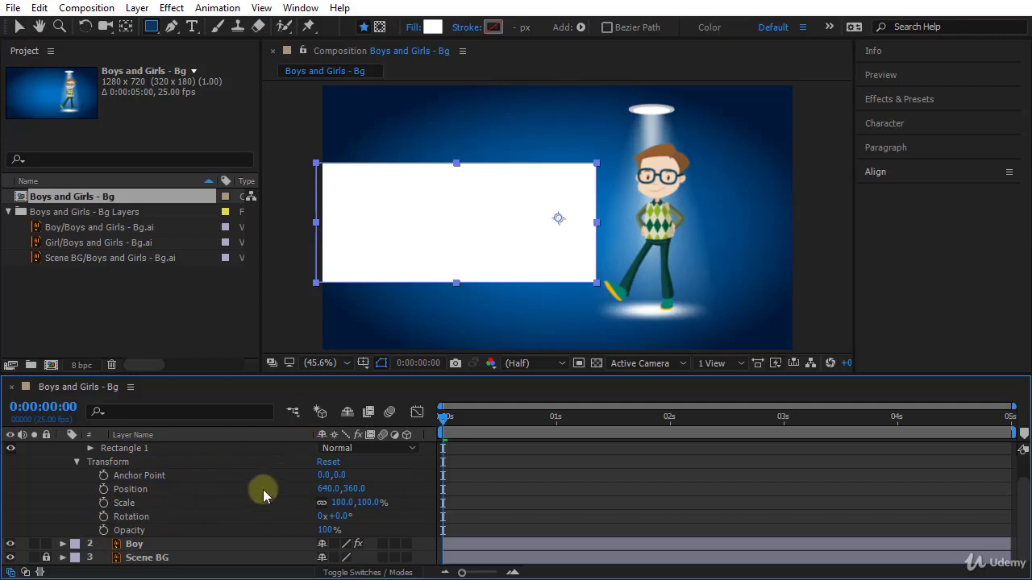
{"action": "left_click", "coordinate": [135, 505]}
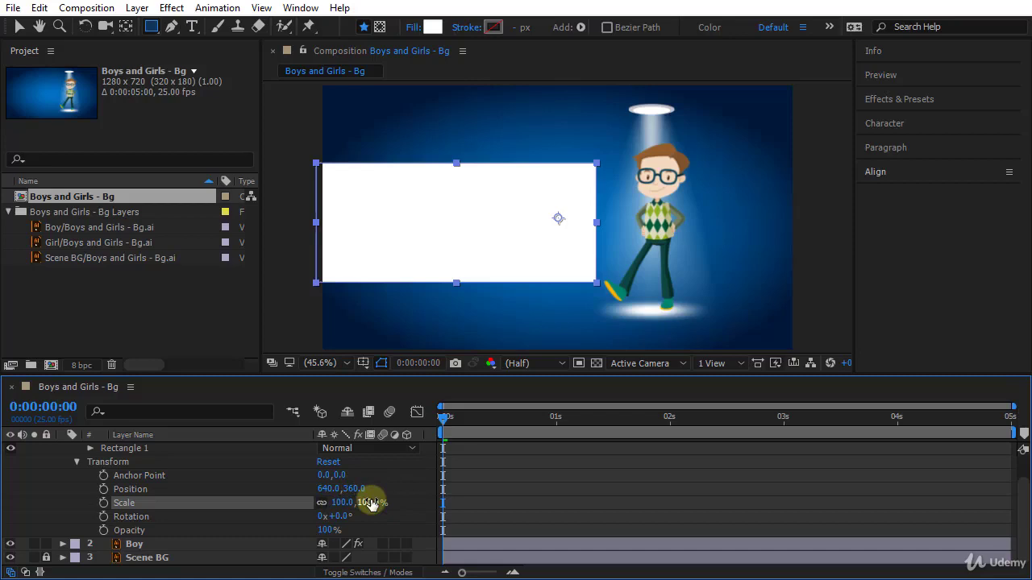
- Test the rectangle's proportional scale, unlink its Scale proportions, and try scaling only the width
{"action": "mouse_move", "coordinate": [371, 503]}
{"action": "left_mouse_down"}
{"action": "mouse_move", "coordinate": [331, 503]}
{"action": "mouse_move", "coordinate": [414, 515]}
{"action": "mouse_move", "coordinate": [387, 519]}
{"action": "mouse_move", "coordinate": [350, 502]}
{"action": "mouse_move", "coordinate": [384, 508]}
{"action": "left_mouse_up"}
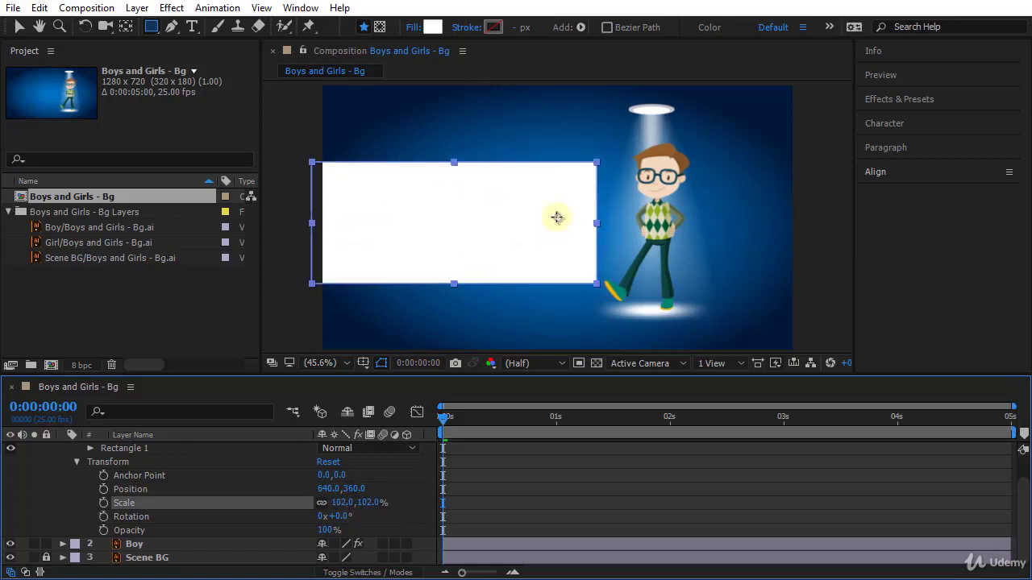
{"action": "left_click_drag", "start_coordinate": [369, 495], "coordinate": [391, 495]}
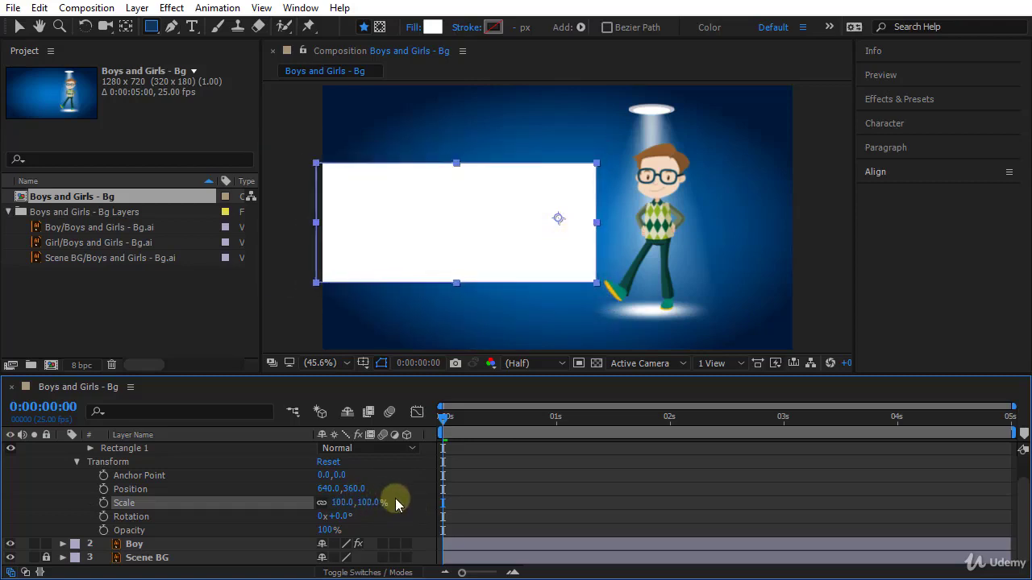
{"action": "left_click", "coordinate": [330, 504]}
{"action": "left_click", "coordinate": [323, 501]}
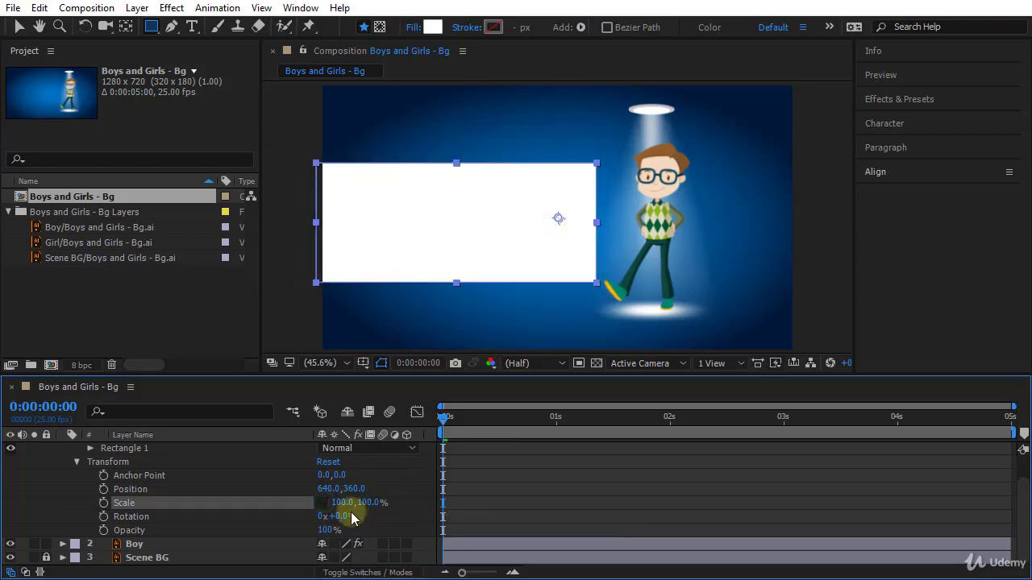
{"action": "left_click_drag", "start_coordinate": [338, 501], "coordinate": [422, 491]}
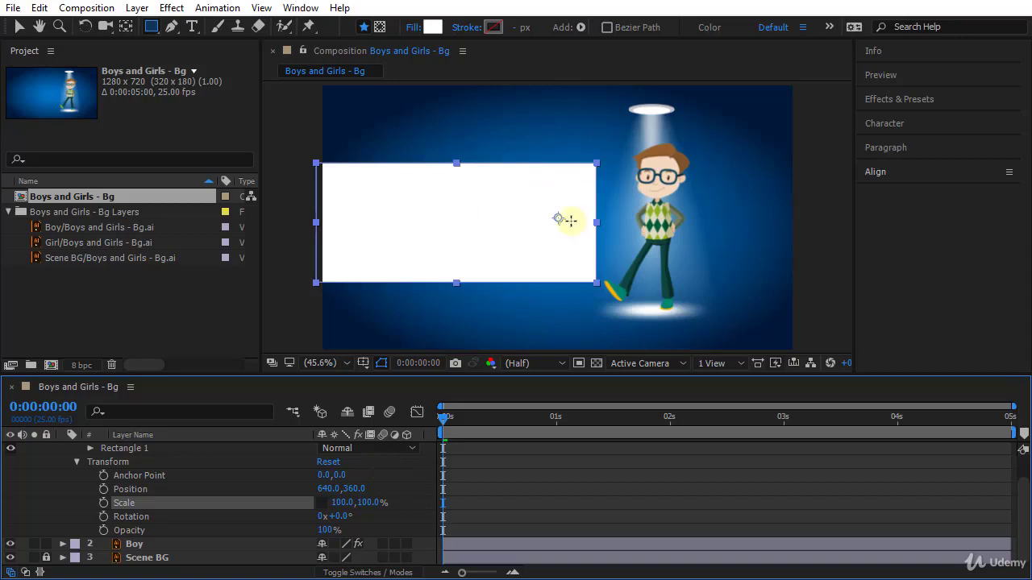
- Move the rectangle's anchor point to the middle of its right edge, at about 104, 23
{"action": "left_click", "coordinate": [125, 27]}
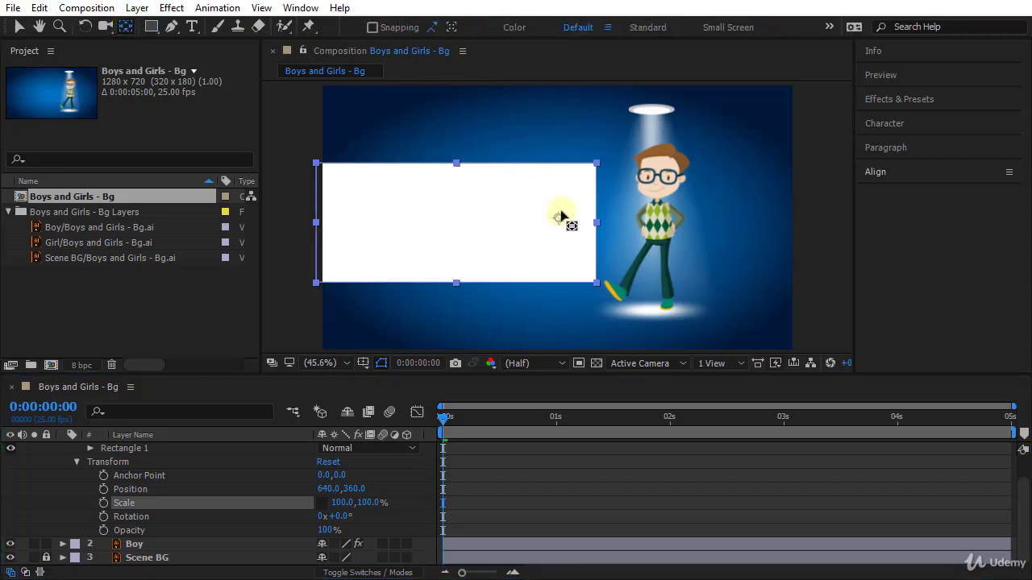
{"action": "mouse_move", "coordinate": [558, 218]}
{"action": "left_mouse_down"}
{"action": "mouse_move", "coordinate": [541, 185]}
{"action": "mouse_move", "coordinate": [419, 226]}
{"action": "mouse_move", "coordinate": [548, 213]}
{"action": "left_mouse_up"}
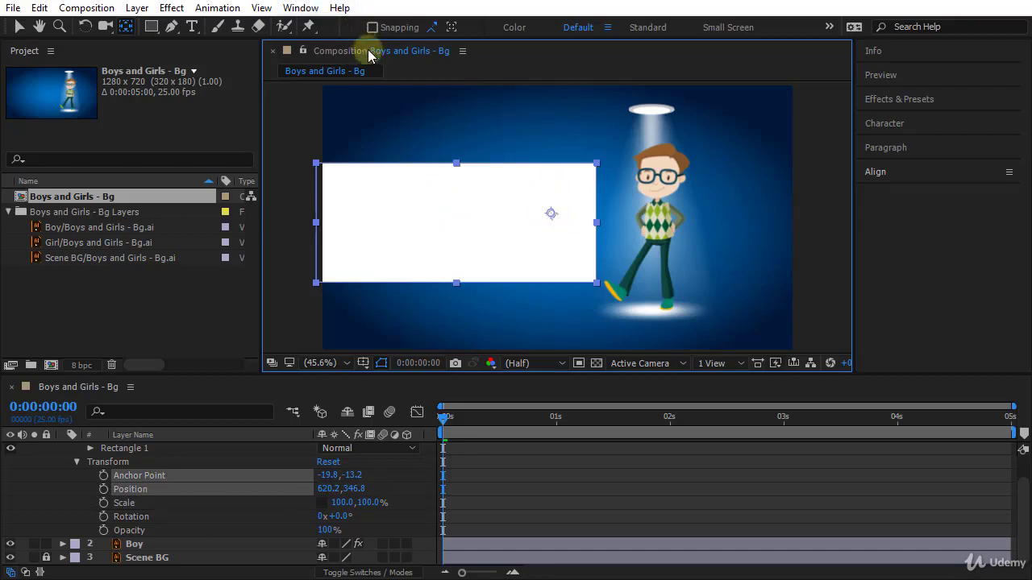
{"action": "left_click", "coordinate": [551, 218]}
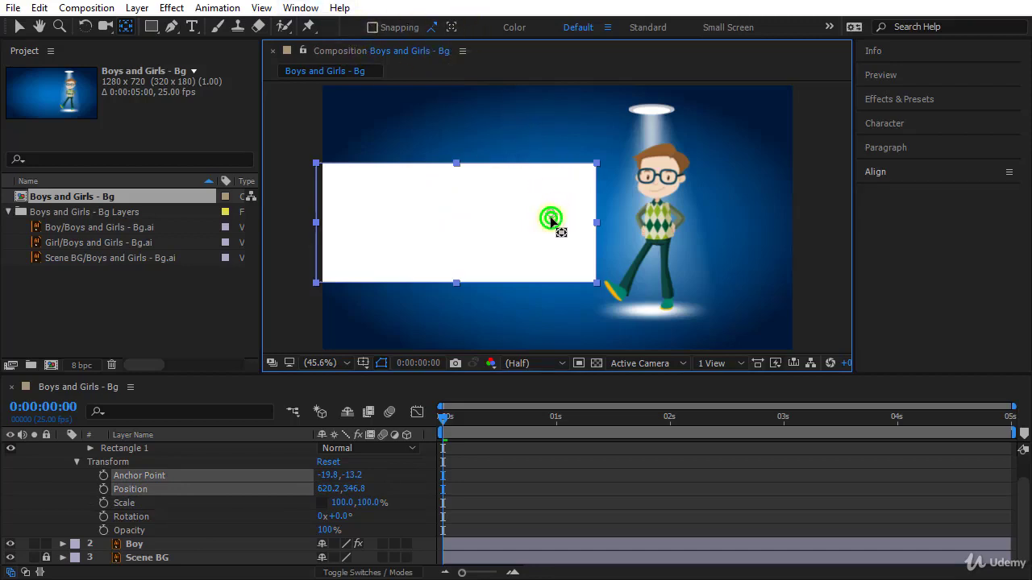
{"action": "left_click_drag", "start_coordinate": [550, 219], "coordinate": [594, 228]}
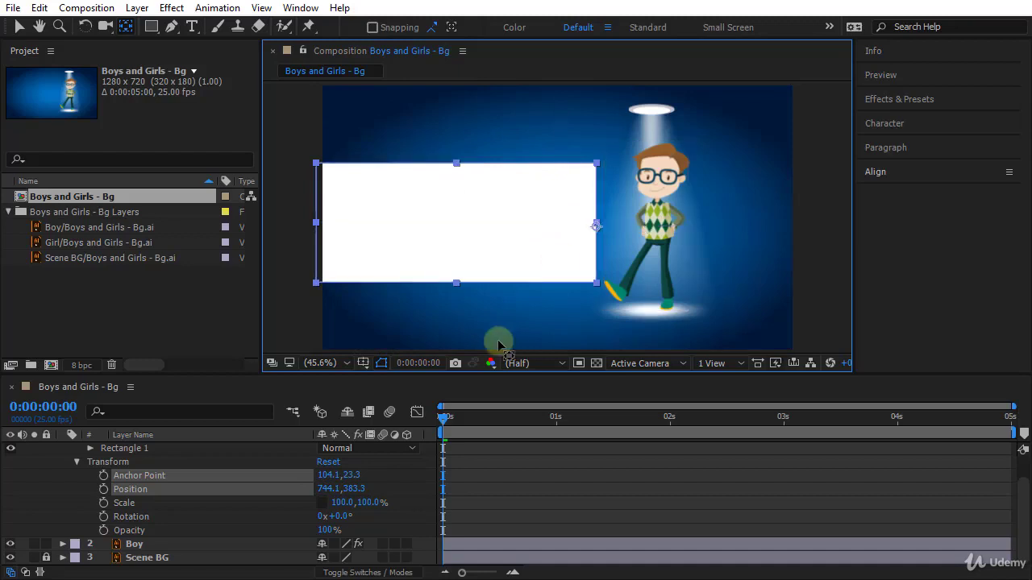
- Try scaling the rectangle's width from the relocated anchor point, and undo the change
{"action": "mouse_move", "coordinate": [341, 502]}
{"action": "left_mouse_down"}
{"action": "mouse_move", "coordinate": [256, 502]}
{"action": "mouse_move", "coordinate": [358, 502]}
{"action": "mouse_move", "coordinate": [246, 500]}
{"action": "mouse_move", "coordinate": [345, 502]}
{"action": "left_mouse_up"}
{"action": "left_click", "coordinate": [345, 503]}
{"action": "left_click", "coordinate": [353, 504]}
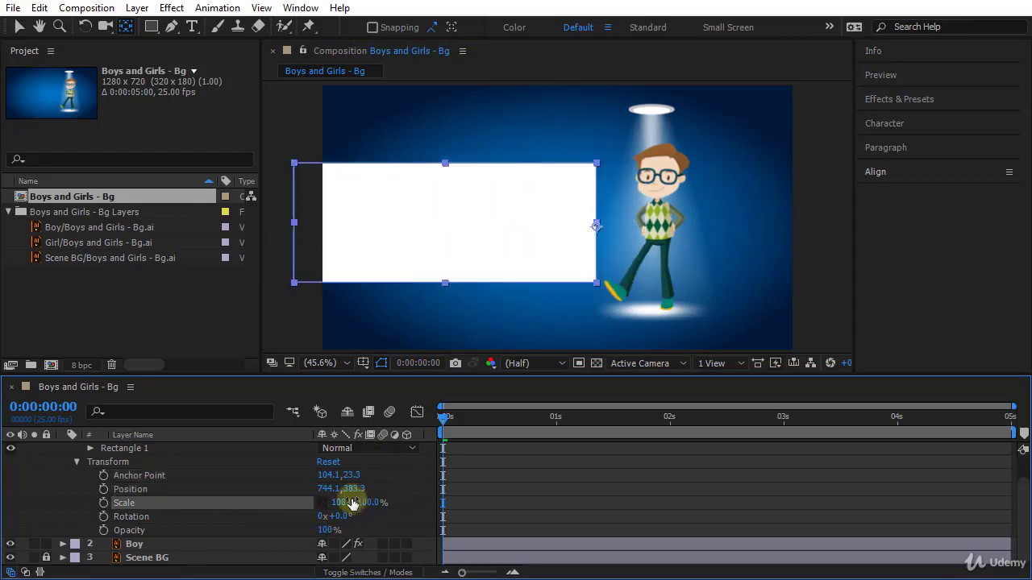
{"action": "key", "text": "ctrl+z"}
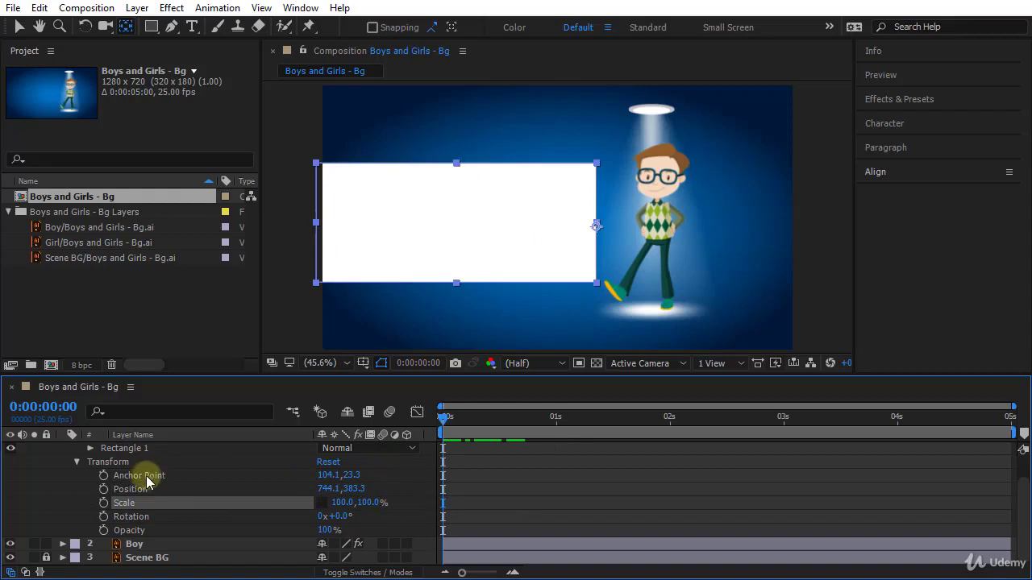
- Keyframe the rectangle's Scale at 100% at the start and set its horizontal scale to 3% at frame 12
{"action": "left_click", "coordinate": [104, 504]}
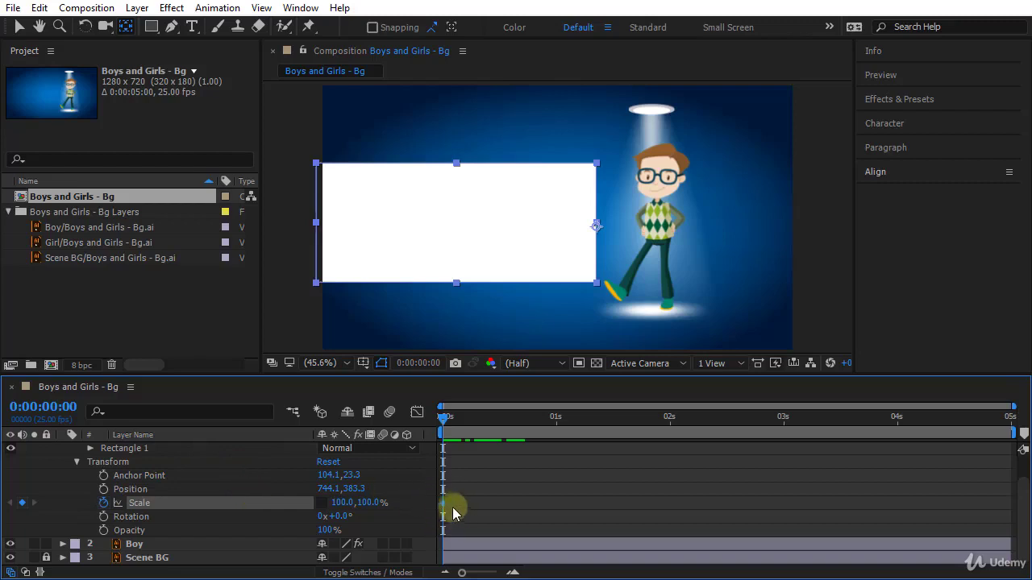
{"action": "mouse_move", "coordinate": [441, 513]}
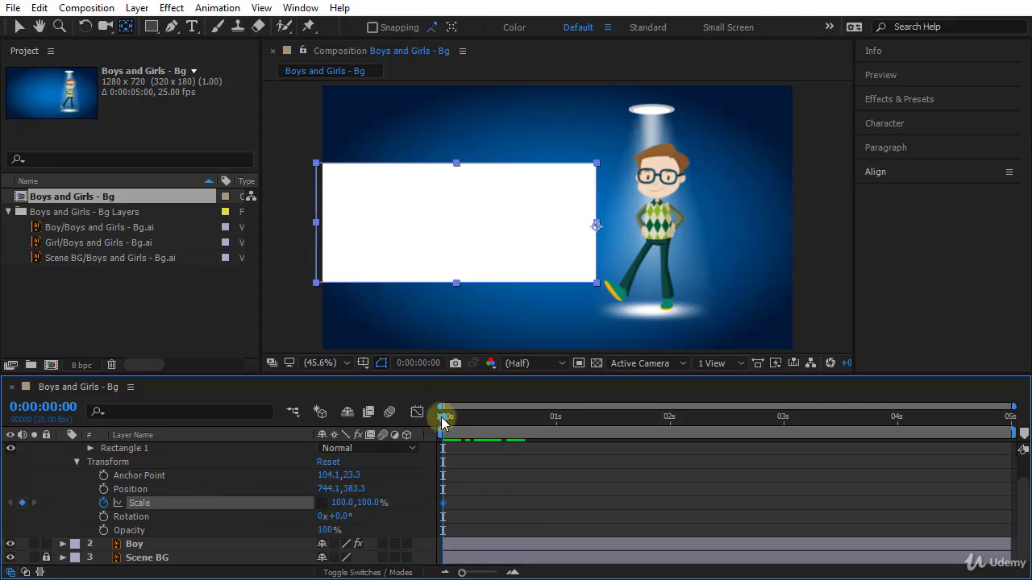
{"action": "left_click_drag", "start_coordinate": [444, 420], "coordinate": [497, 419]}
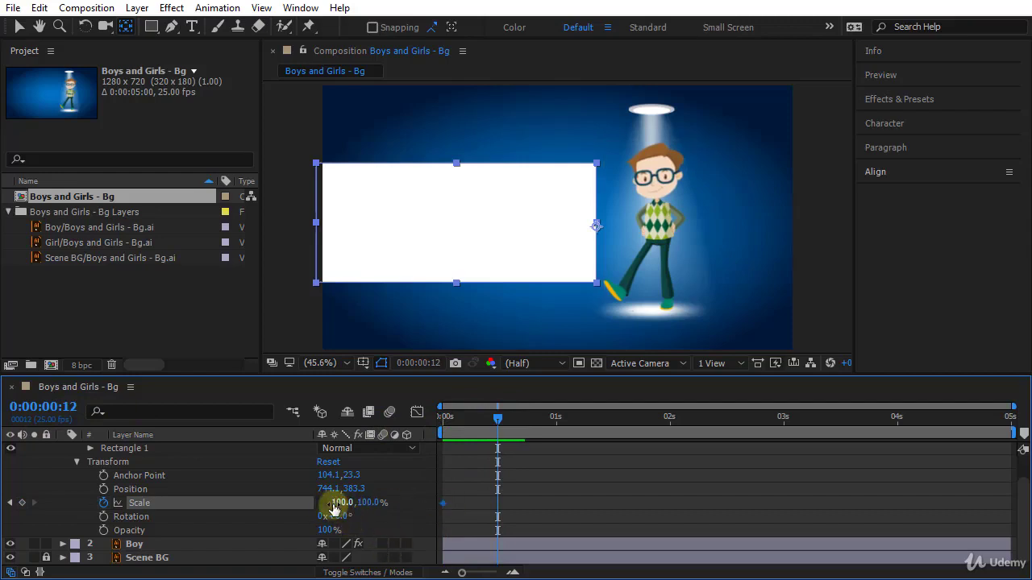
{"action": "mouse_move", "coordinate": [334, 508]}
{"action": "left_mouse_down"}
{"action": "mouse_move", "coordinate": [362, 502]}
{"action": "mouse_move", "coordinate": [256, 511]}
{"action": "mouse_move", "coordinate": [267, 518]}
{"action": "mouse_move", "coordinate": [346, 502]}
{"action": "mouse_move", "coordinate": [334, 507]}
{"action": "left_mouse_up"}
{"action": "left_click", "coordinate": [334, 506]}
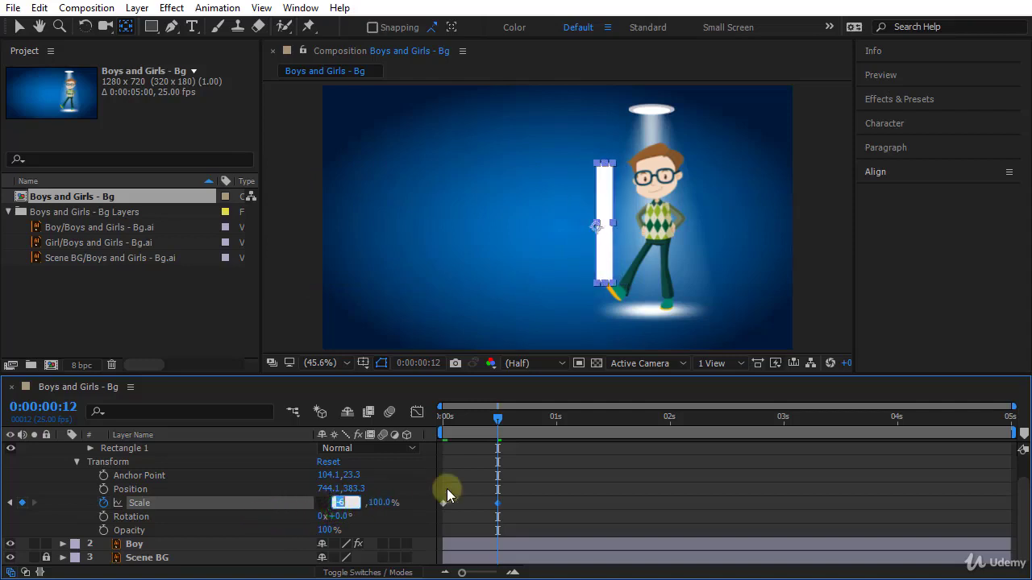
{"action": "type", "text": "3"}
{"action": "key", "text": "Return"}
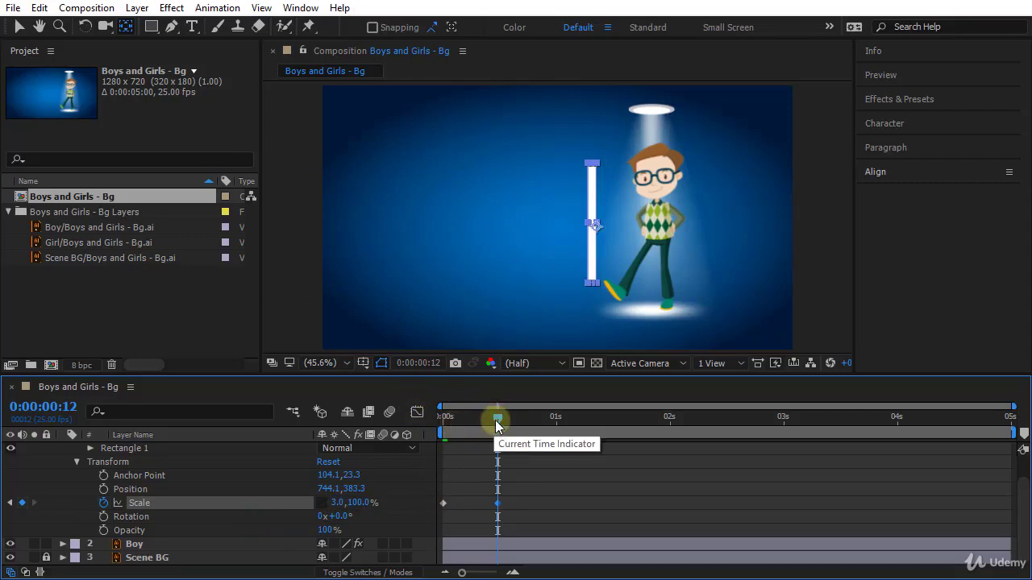
- Play the scale animation from the start of the timeline to check how the rectangle shrinks
{"action": "left_click_drag", "start_coordinate": [494, 417], "coordinate": [427, 414]}
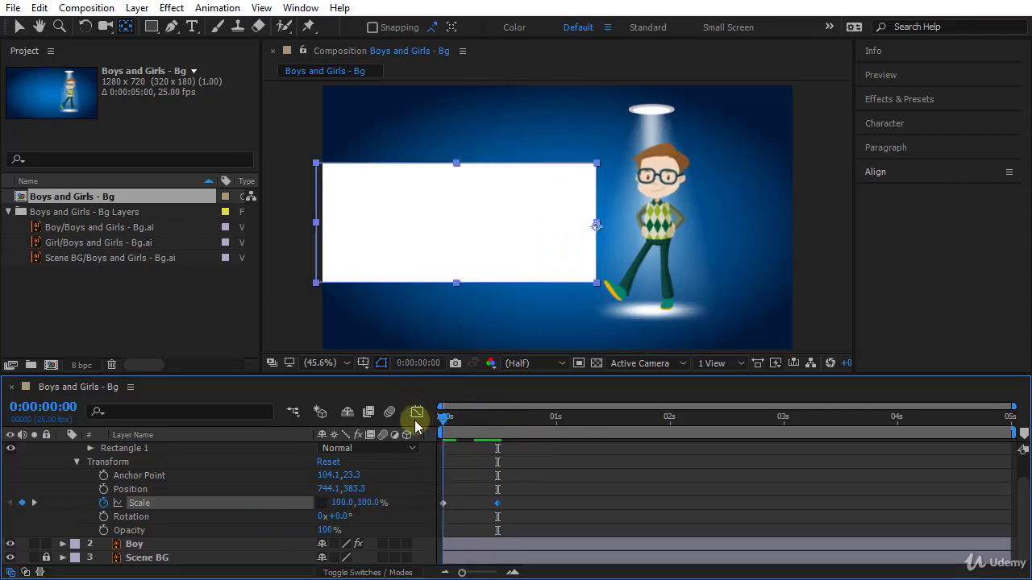
{"action": "left_click_drag", "start_coordinate": [443, 418], "coordinate": [414, 438]}
{"action": "key", "text": "space"}
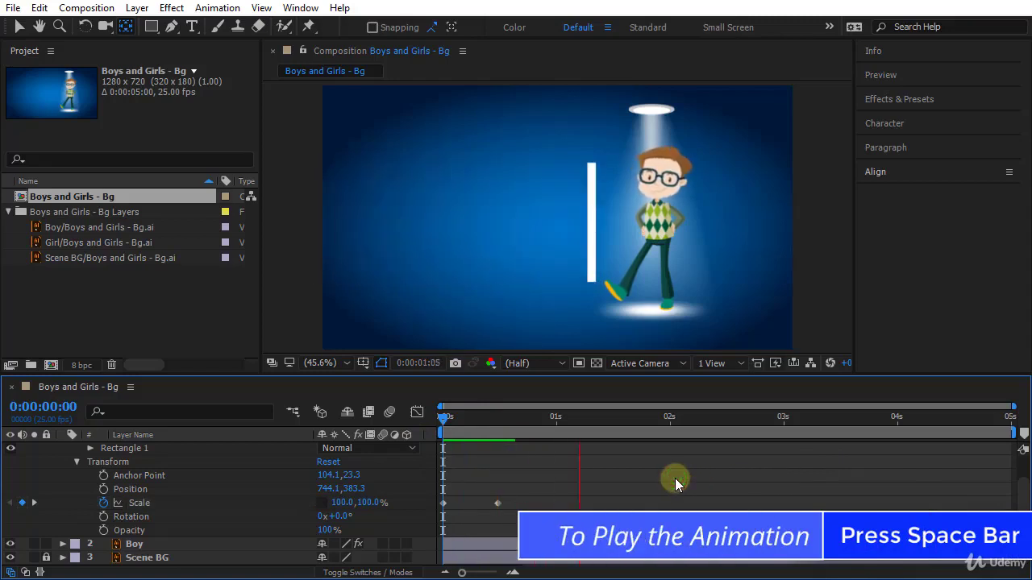
{"action": "left_click", "coordinate": [443, 418]}
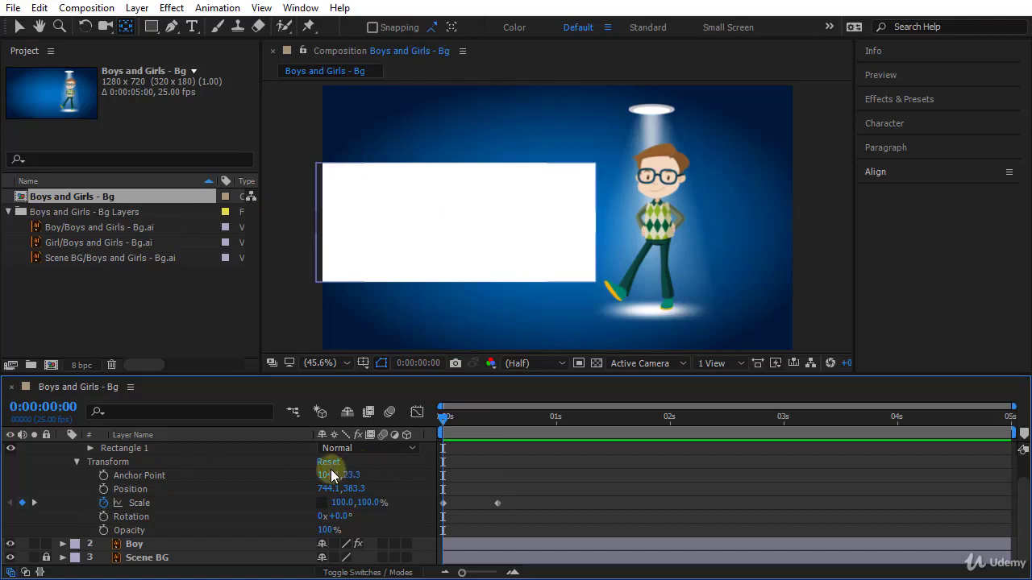
- Keyframe the rectangle's Position at frame 12, and at frame 0 move it horizontally off the frame's left side to about X -22
{"action": "left_click_drag", "start_coordinate": [441, 430], "coordinate": [497, 459]}
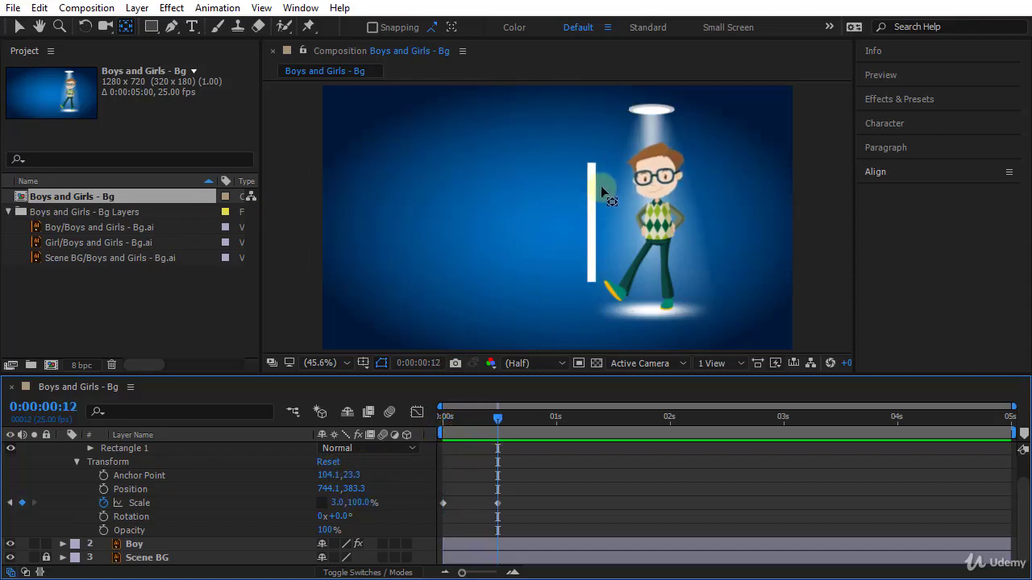
{"action": "left_click", "coordinate": [103, 489]}
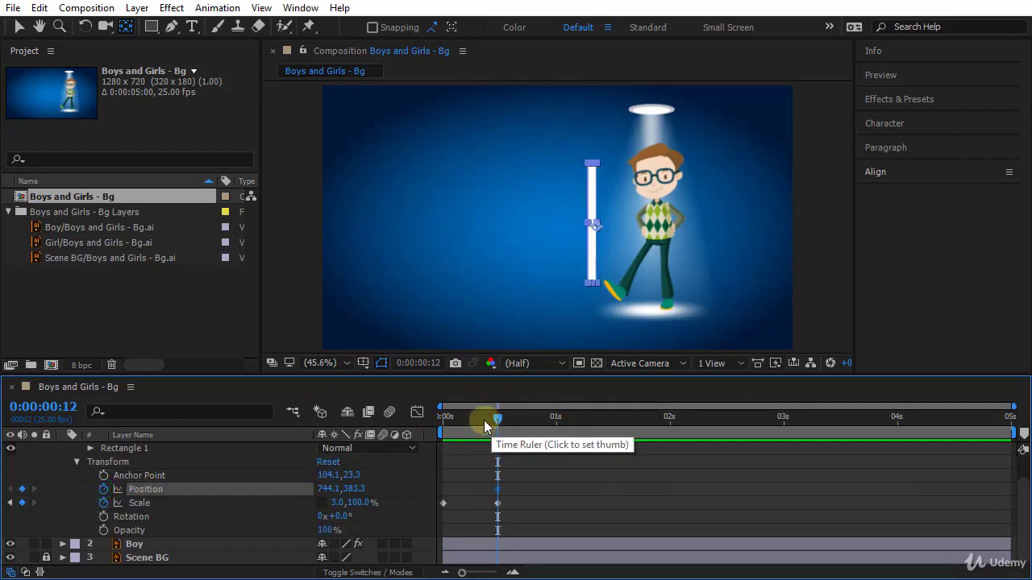
{"action": "left_click_drag", "start_coordinate": [488, 418], "coordinate": [408, 427]}
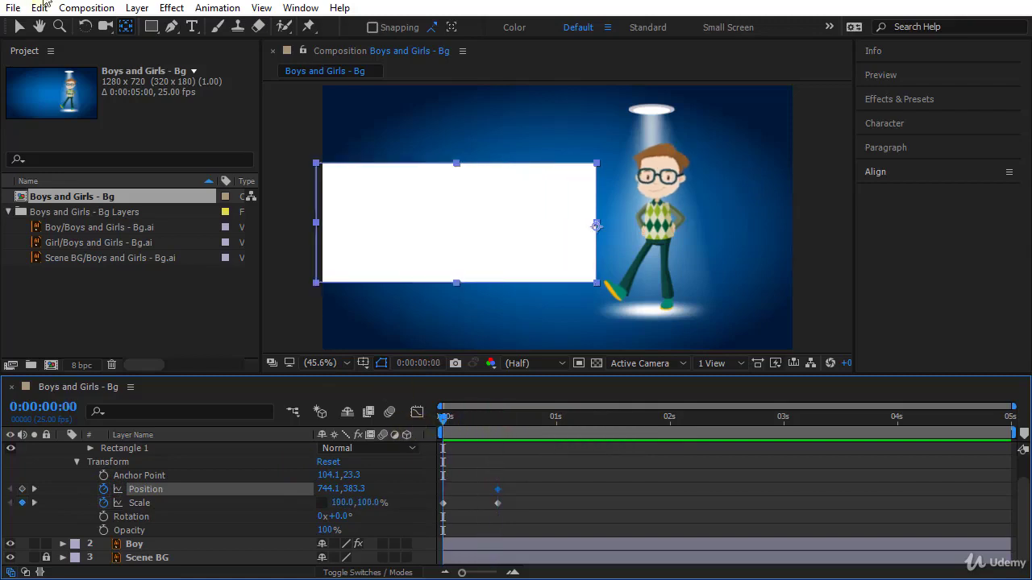
{"action": "left_click", "coordinate": [18, 26]}
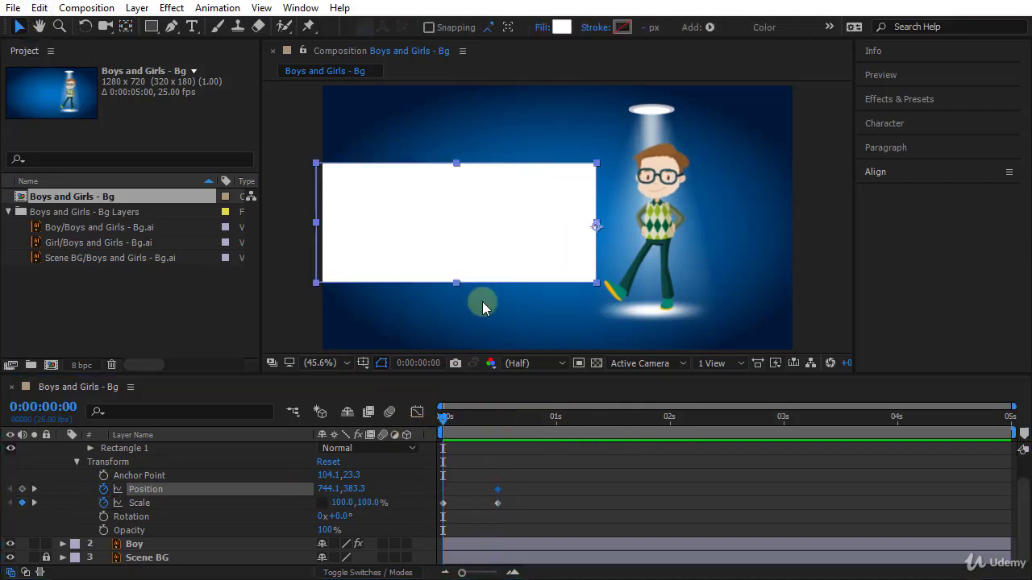
{"action": "left_click", "coordinate": [499, 249]}
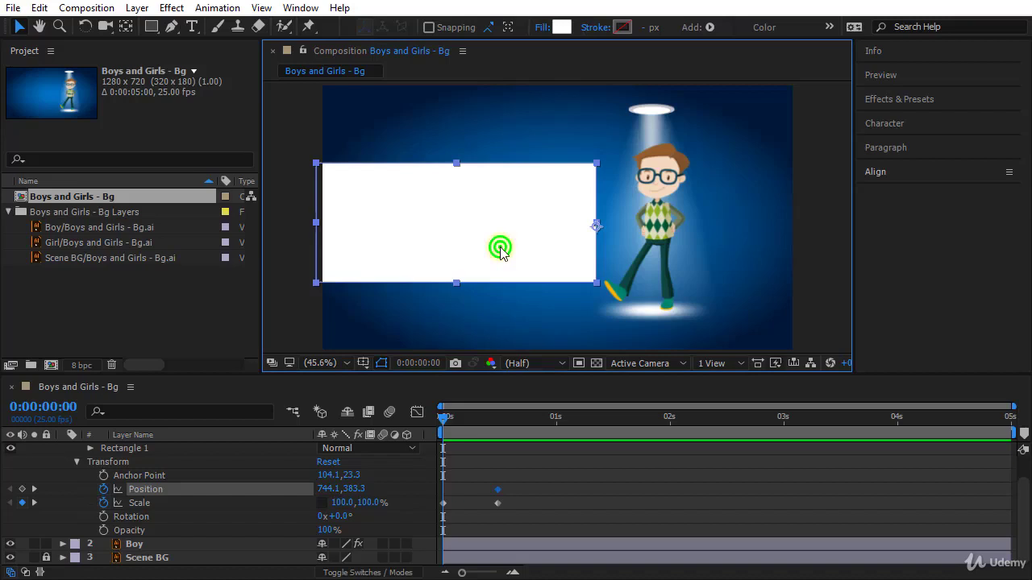
{"action": "key", "text": "alt+shift+p"}
{"action": "left_click_drag", "start_coordinate": [499, 252], "coordinate": [224, 255]}
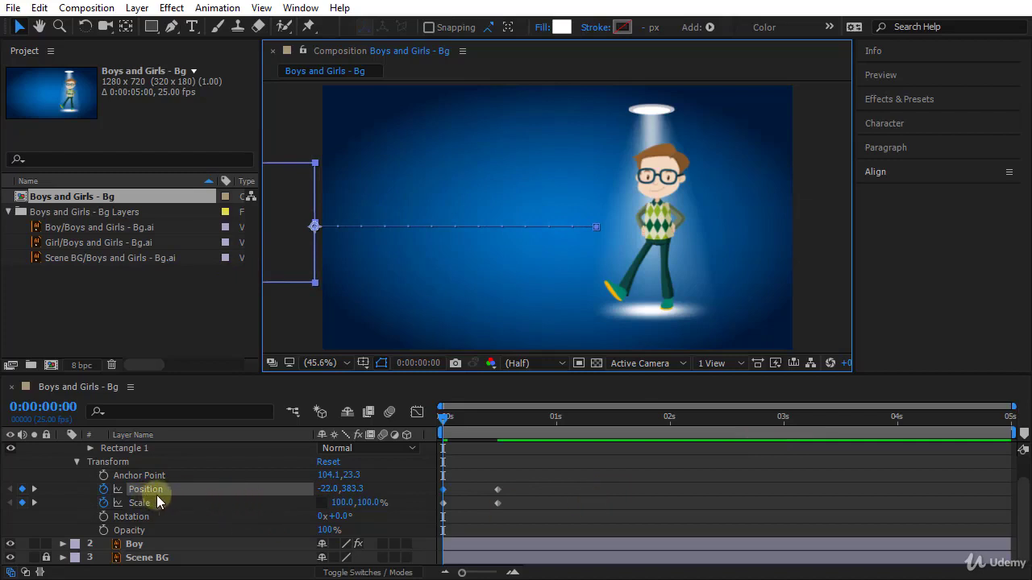
- Play the combined position and scale animation, and return to the start of the timeline
{"action": "left_click", "coordinate": [196, 504]}
{"action": "key", "text": "space"}
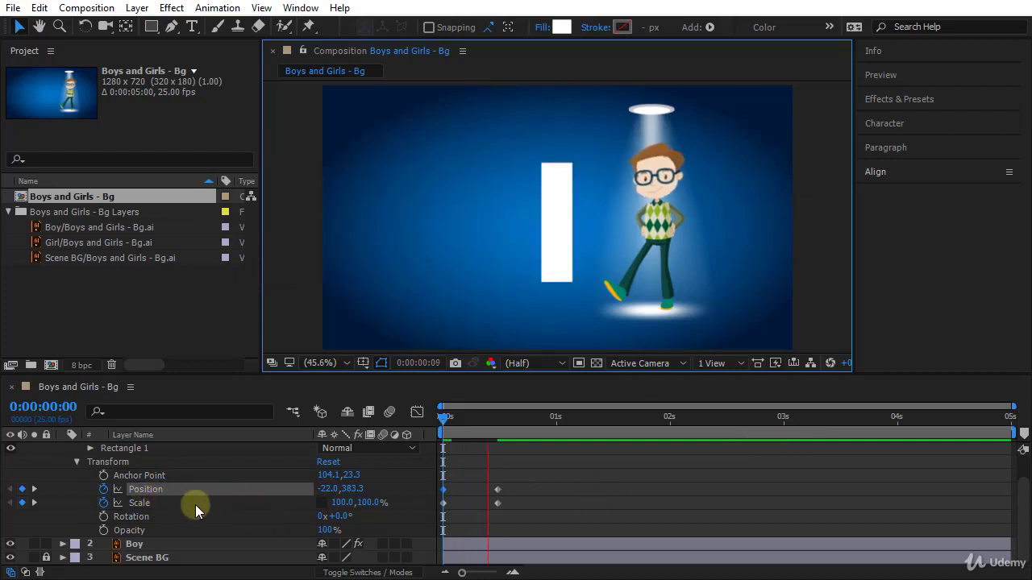
{"action": "left_click", "coordinate": [443, 420]}
{"action": "mouse_move", "coordinate": [443, 420]}
{"action": "left_mouse_down"}
{"action": "mouse_move", "coordinate": [509, 441]}
{"action": "mouse_move", "coordinate": [435, 448]}
{"action": "mouse_move", "coordinate": [422, 438]}
{"action": "mouse_move", "coordinate": [445, 415]}
{"action": "left_mouse_up"}
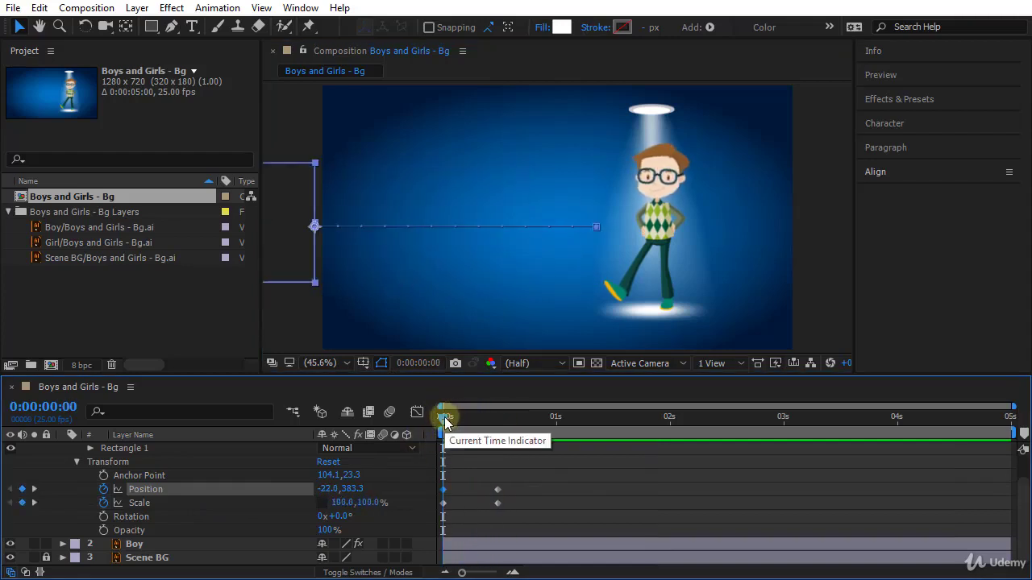
- Shift both of the rectangle's Scale keyframes later so the scaling starts at frame 12, where the Position movement ends
{"action": "key", "text": "space"}
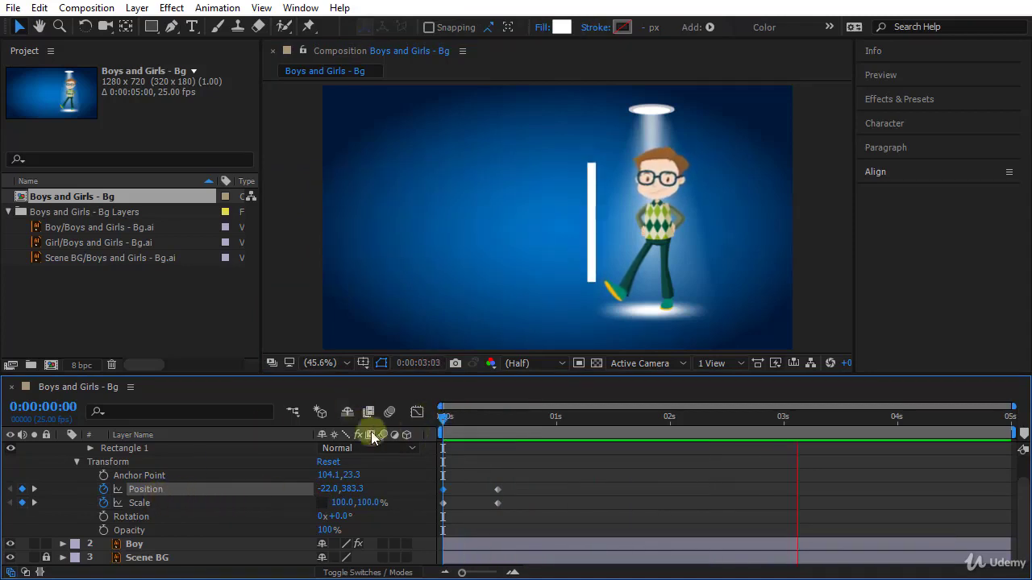
{"action": "left_click", "coordinate": [442, 419]}
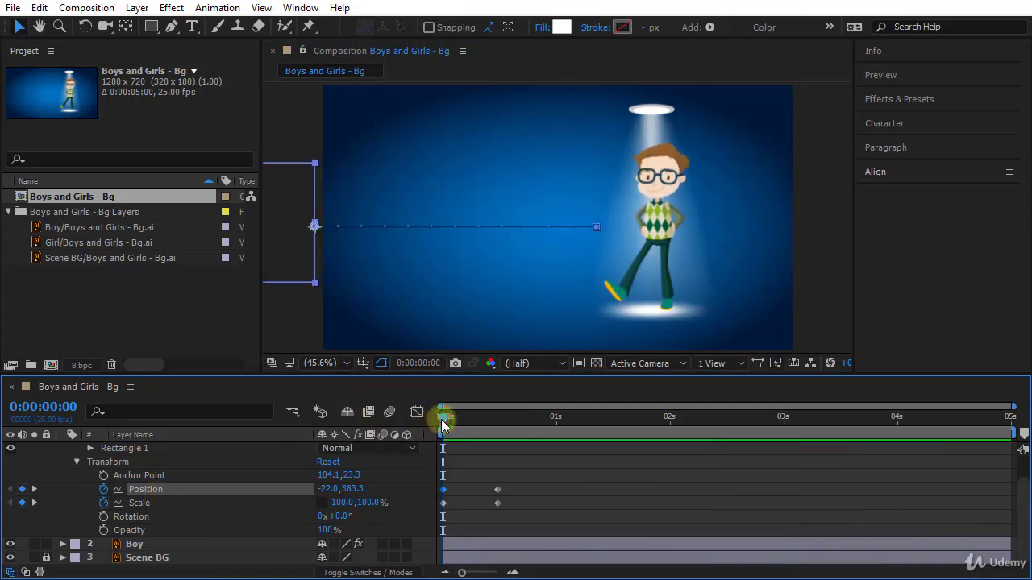
{"action": "left_click", "coordinate": [153, 504]}
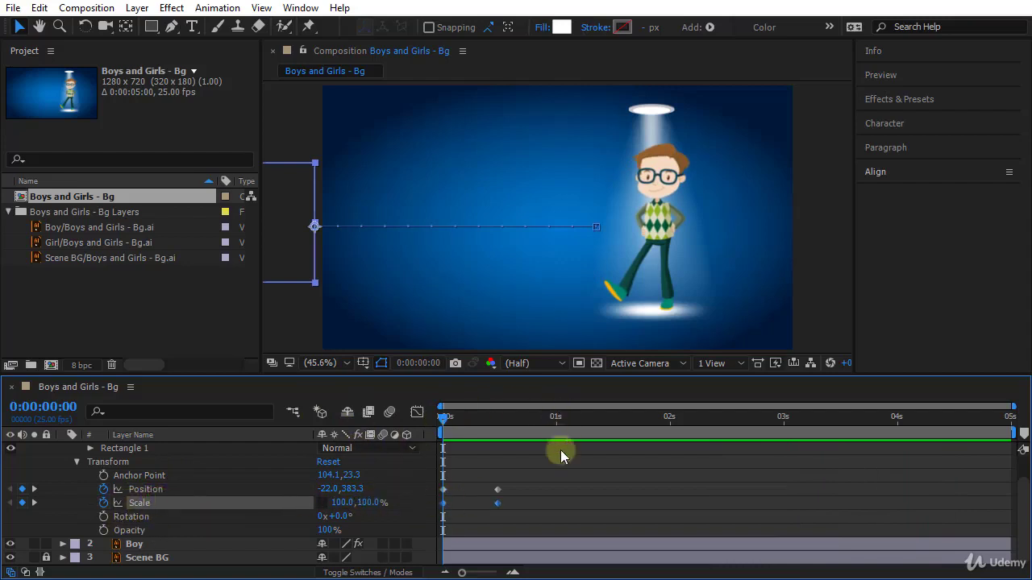
{"action": "left_click", "coordinate": [526, 512]}
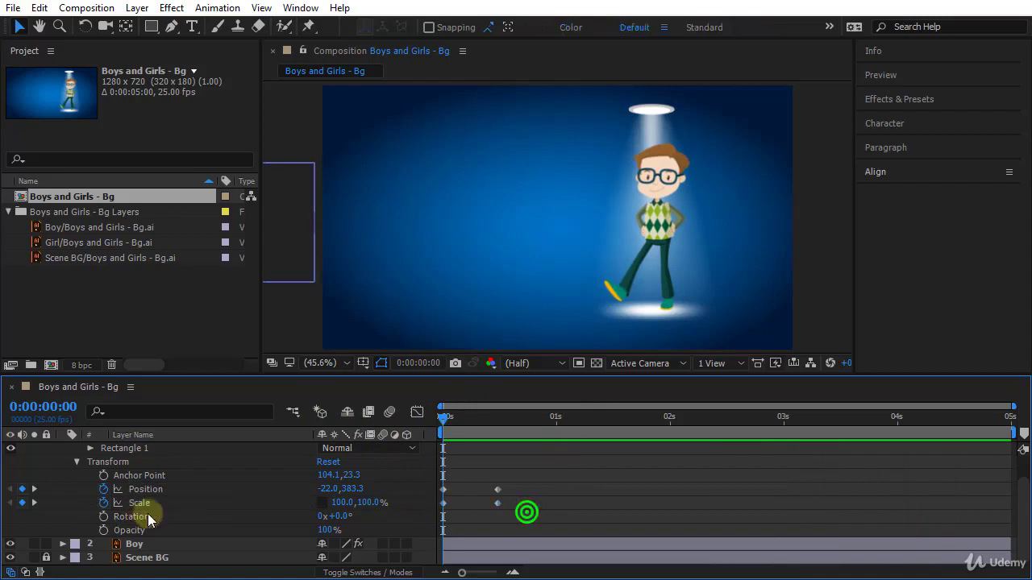
{"action": "left_click", "coordinate": [168, 501]}
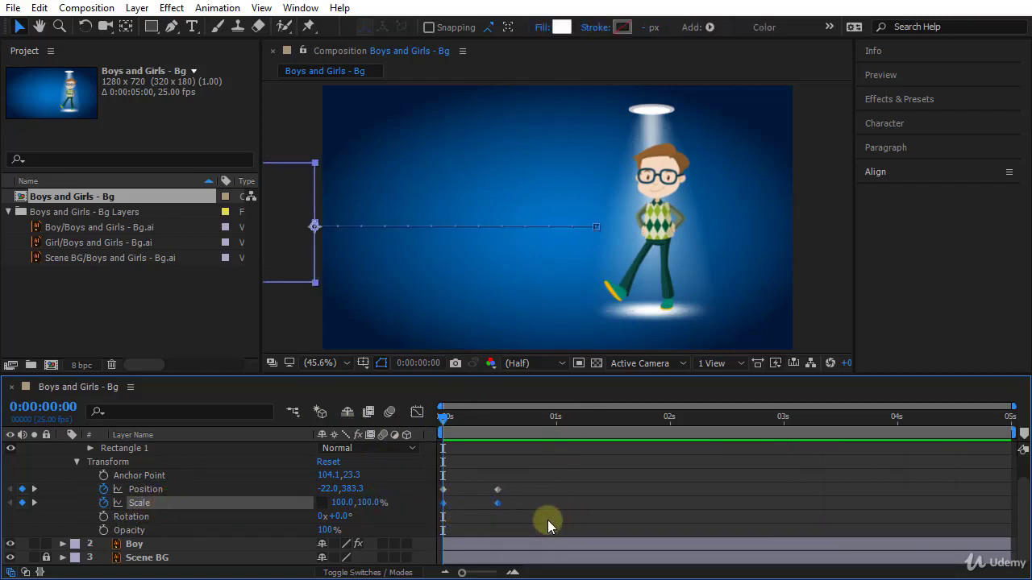
{"action": "left_click_drag", "start_coordinate": [498, 522], "coordinate": [435, 515]}
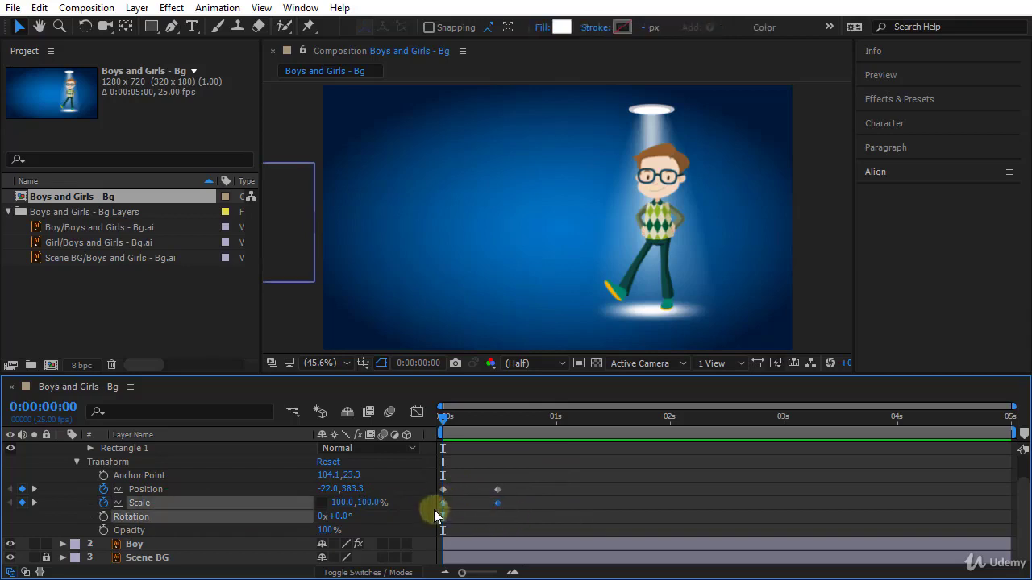
{"action": "left_click", "coordinate": [170, 490]}
{"action": "left_click", "coordinate": [170, 502]}
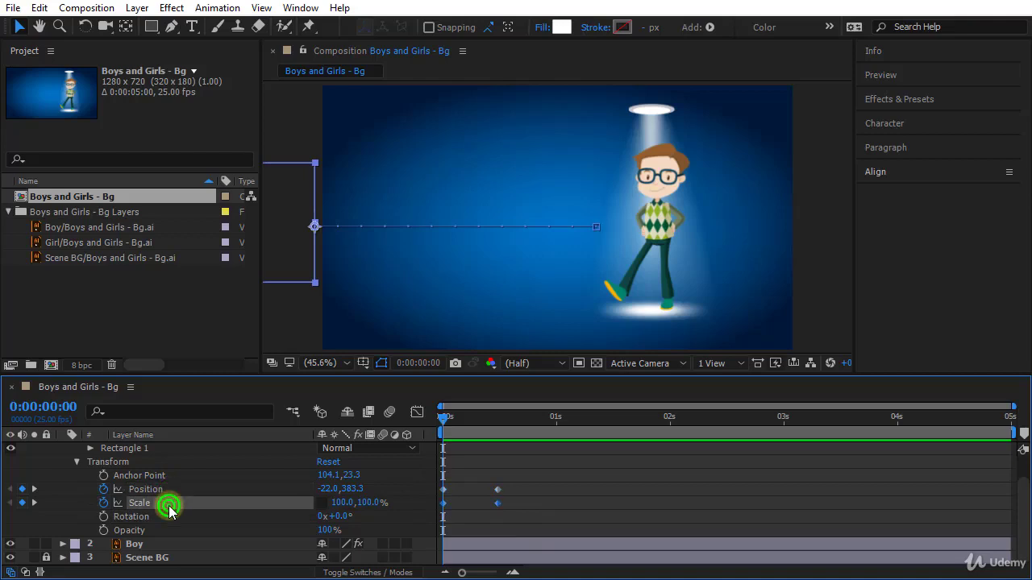
{"action": "left_click", "coordinate": [443, 503]}
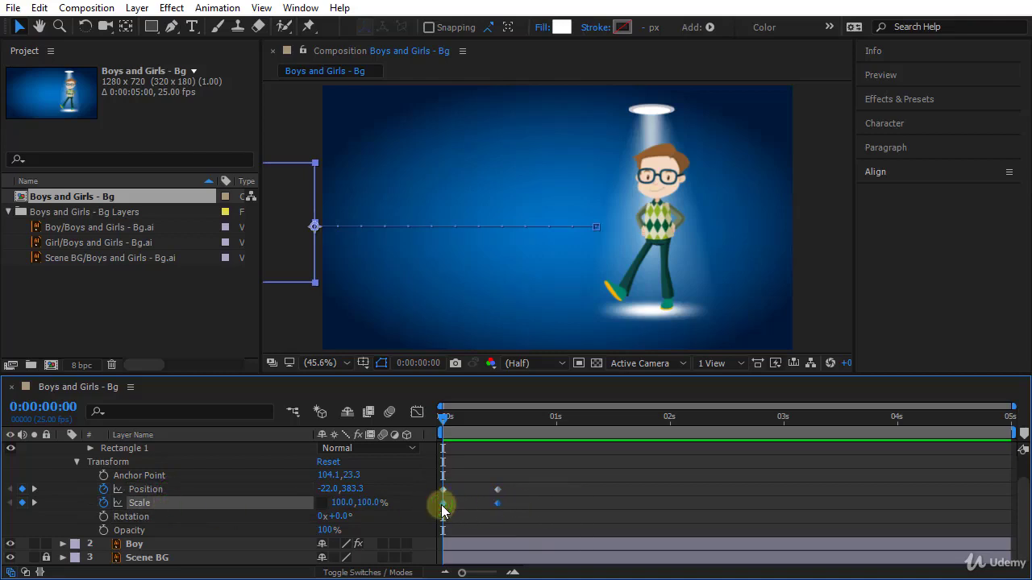
{"action": "left_click_drag", "start_coordinate": [443, 505], "coordinate": [496, 523]}
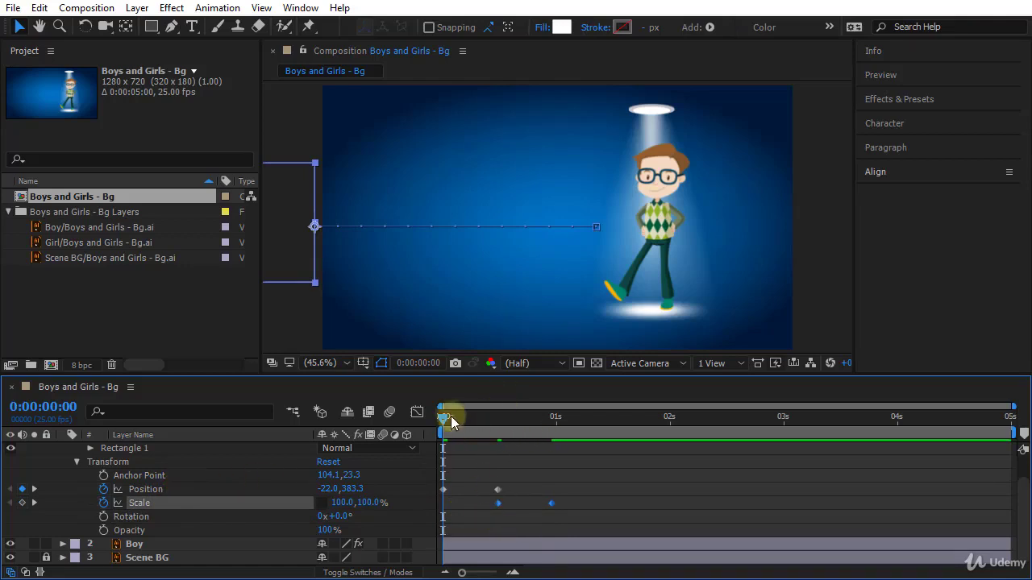
- Play the animation with the delayed scaling from the start, and return to frame 0
{"action": "left_click_drag", "start_coordinate": [445, 422], "coordinate": [400, 468]}
{"action": "key", "text": "space"}
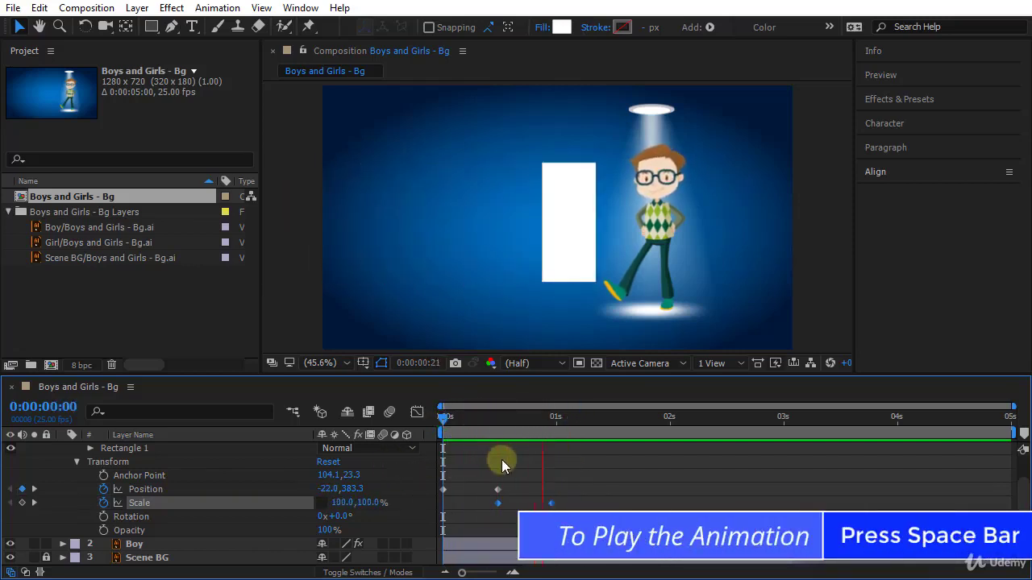
{"action": "left_click", "coordinate": [444, 419]}
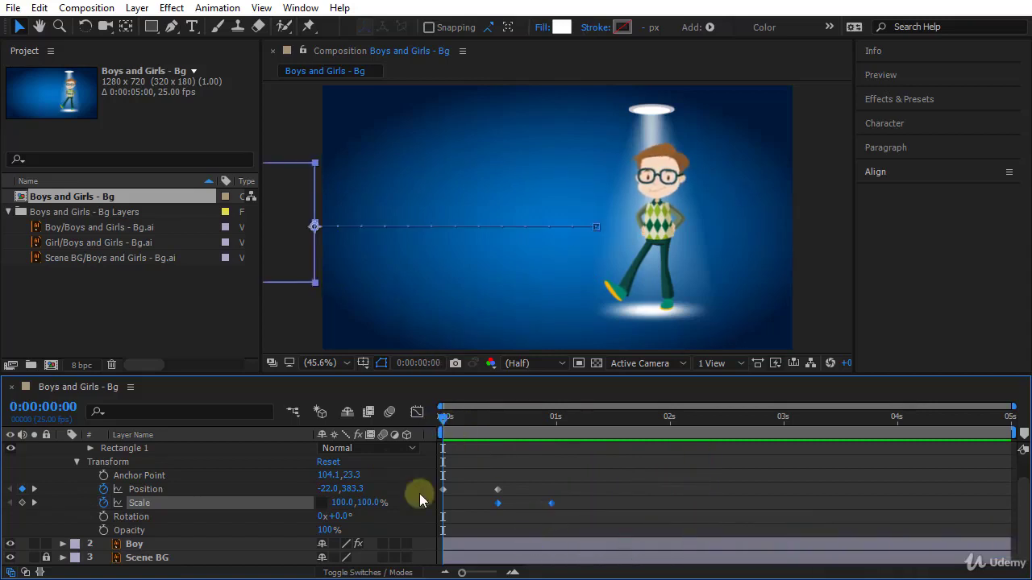
- Add a text layer reading "I am a" in the upper part of the empty area beside the boy
{"action": "left_click", "coordinate": [433, 160]}
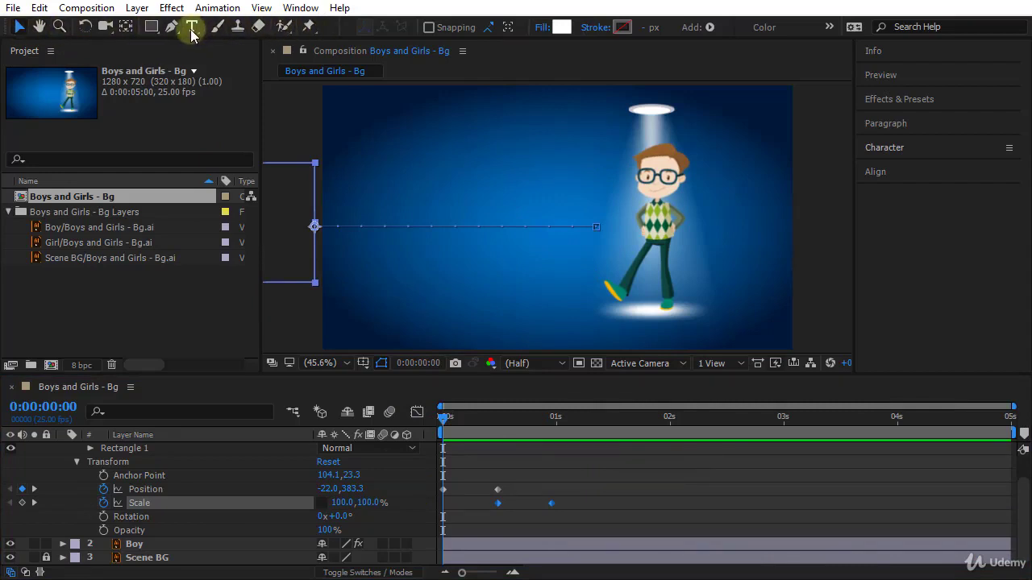
{"action": "left_click_drag", "start_coordinate": [192, 31], "coordinate": [303, 32]}
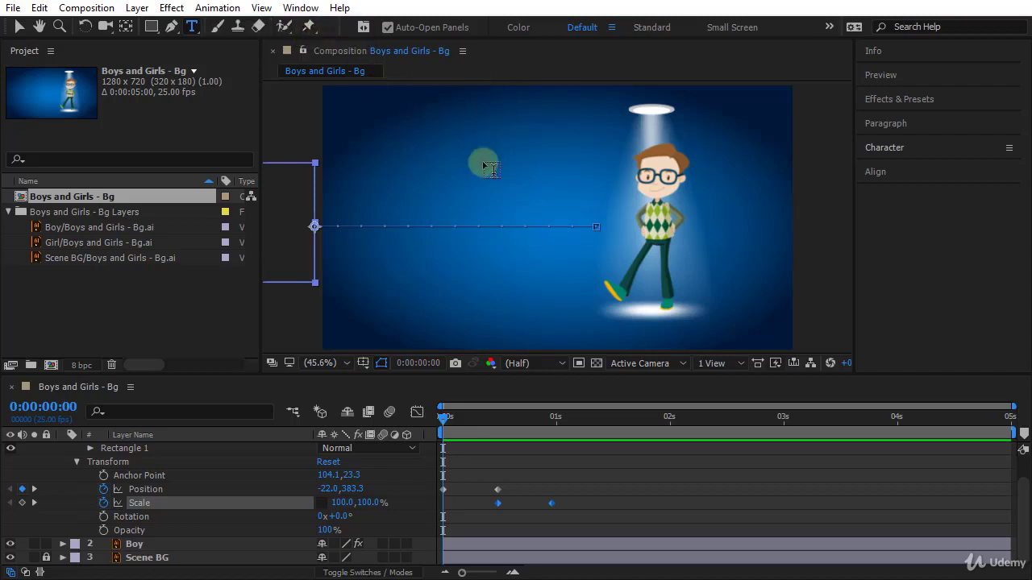
{"action": "left_click", "coordinate": [432, 185]}
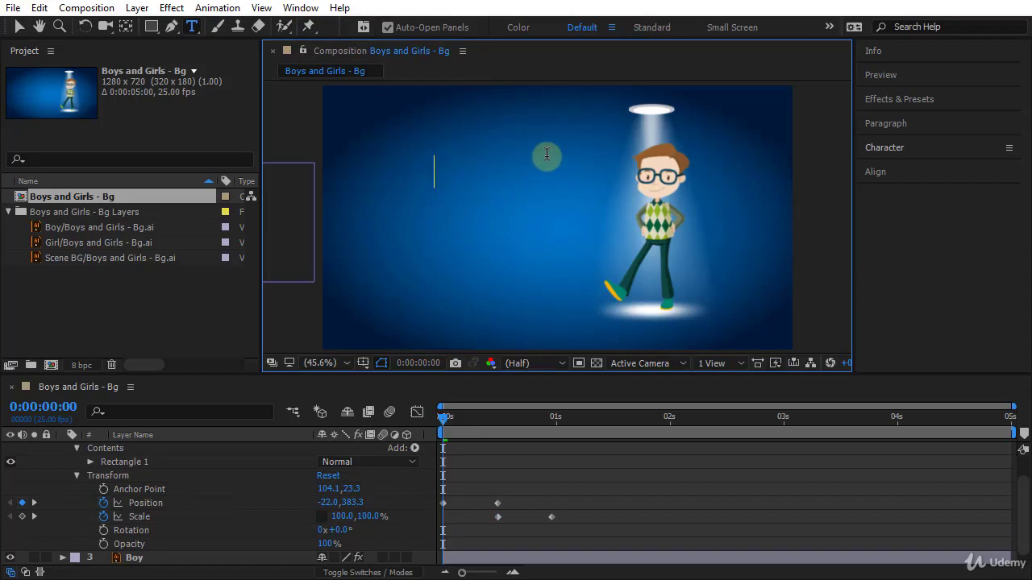
{"action": "type", "text": "I am a"}
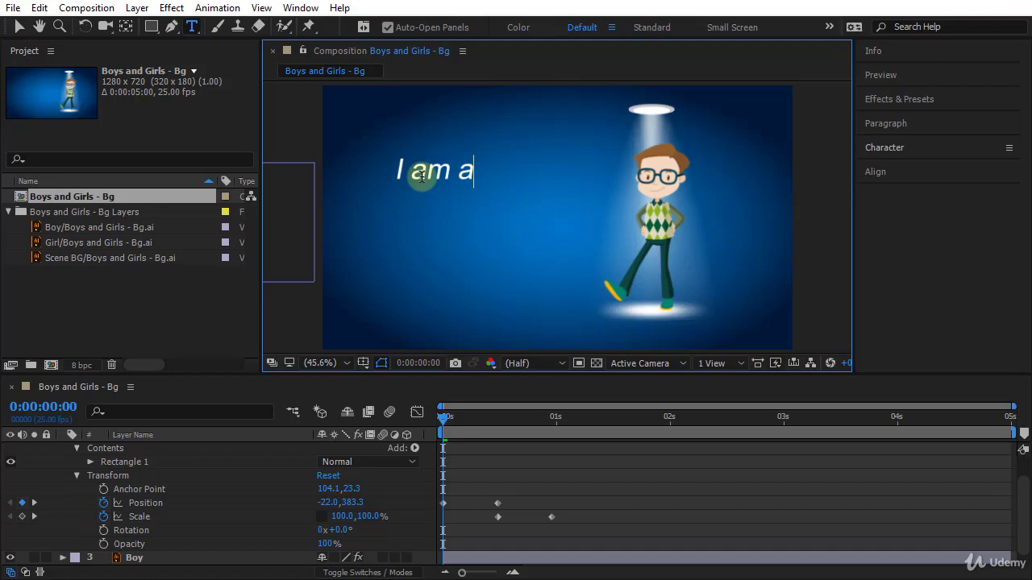
{"action": "key", "text": "KP_Enter"}
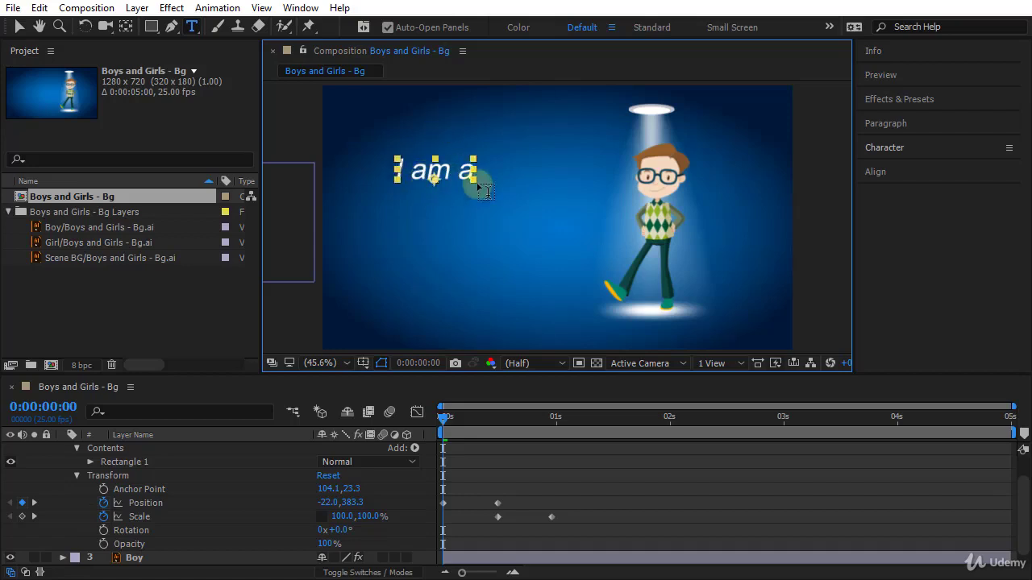
- Add two separate text layers reading "Motion Graphics" and "Designer", stacked below the "I am a" line
{"action": "left_click", "coordinate": [443, 224]}
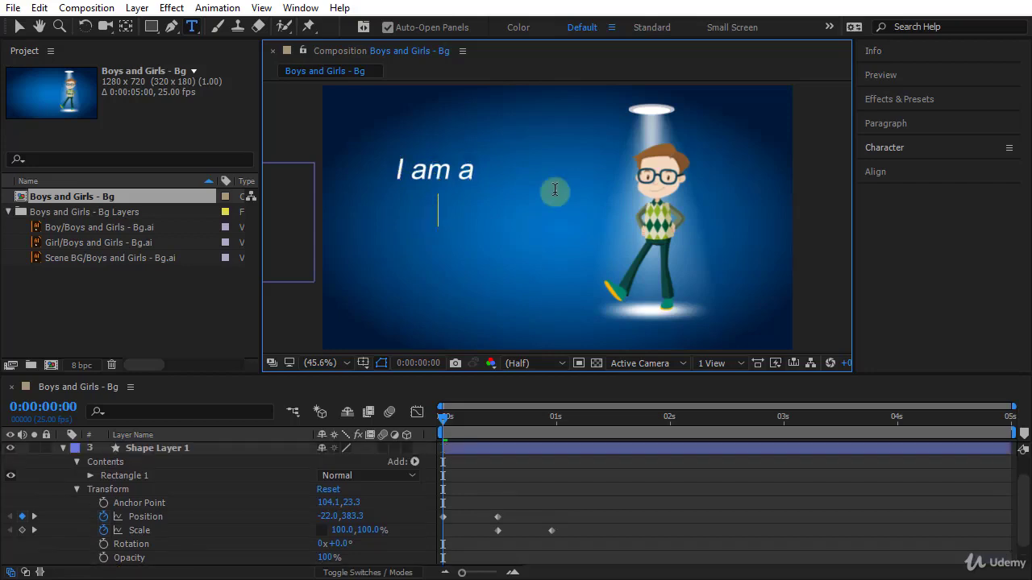
{"action": "type", "text": "Motion Graphics"}
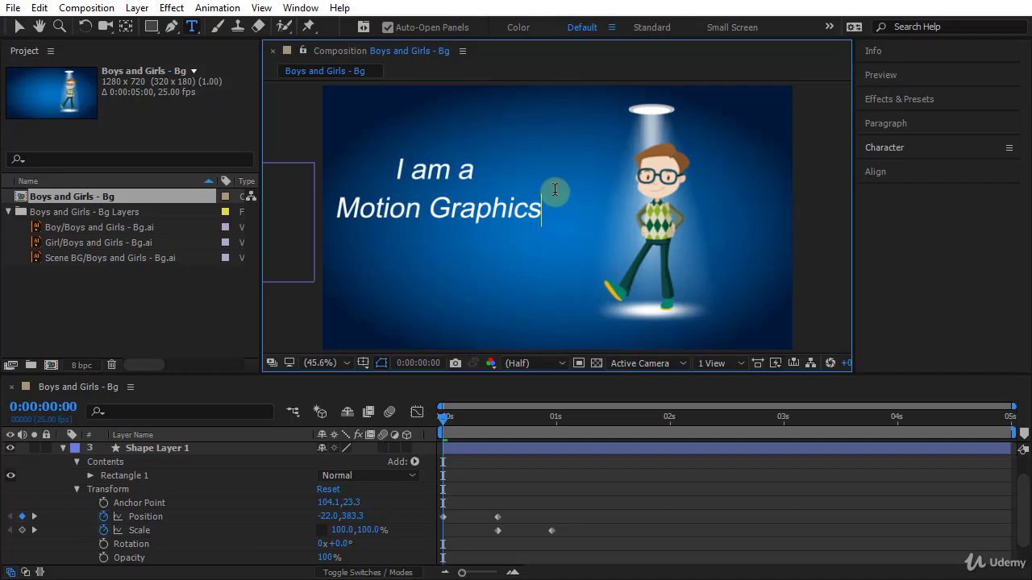
{"action": "key", "text": "Escape"}
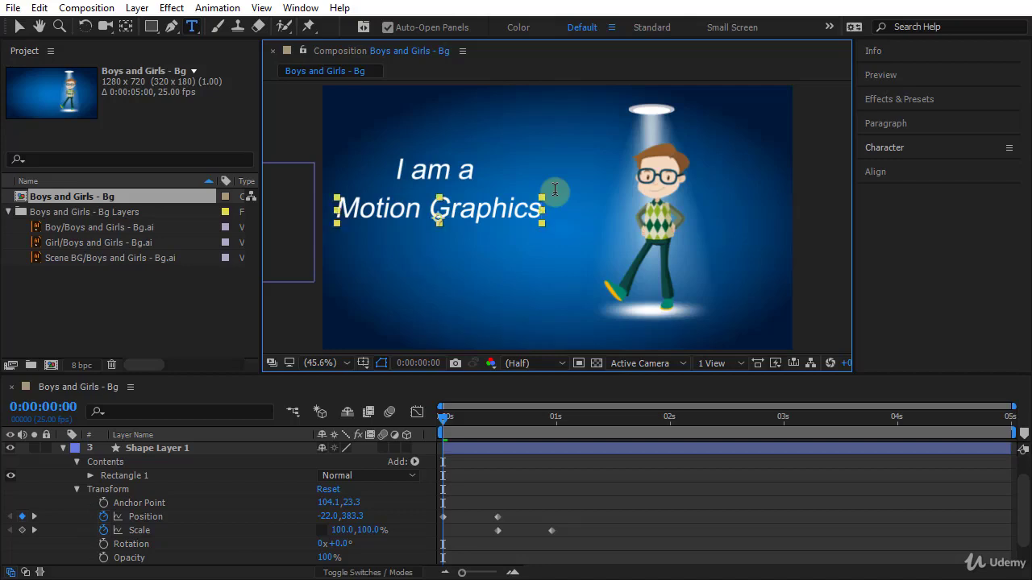
{"action": "left_click", "coordinate": [454, 242]}
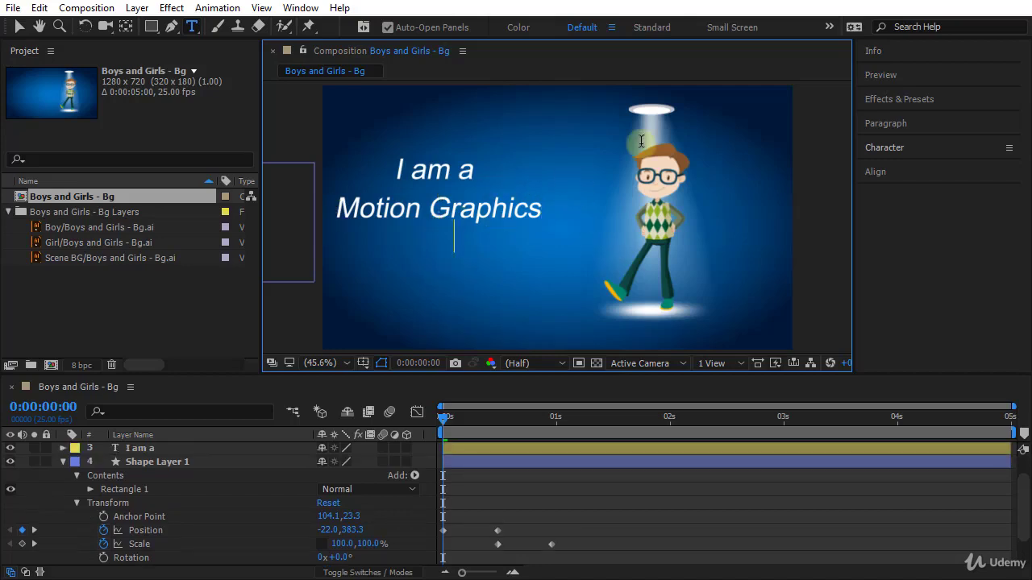
{"action": "type", "text": "Designer"}
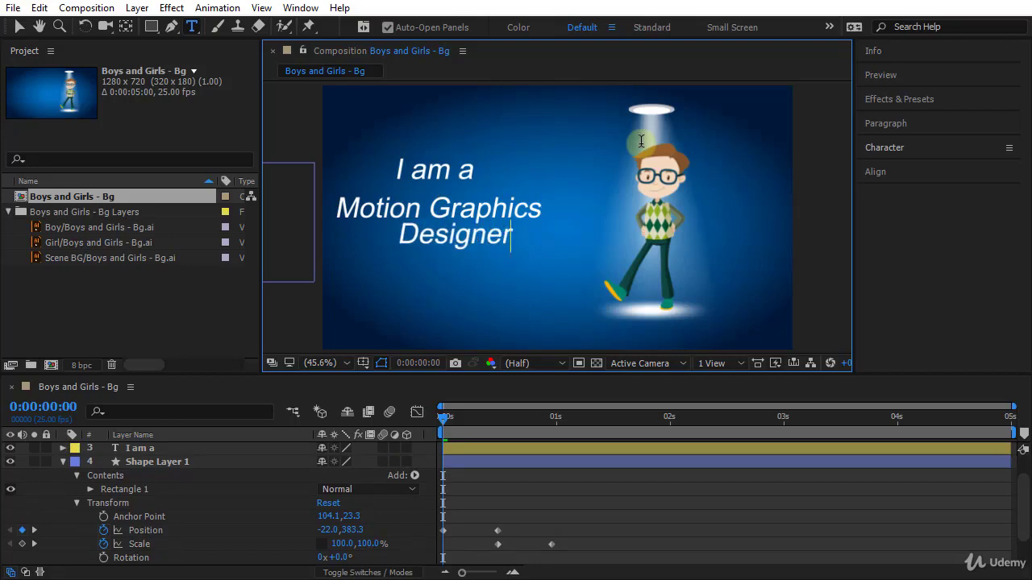
{"action": "key", "text": "Escape"}
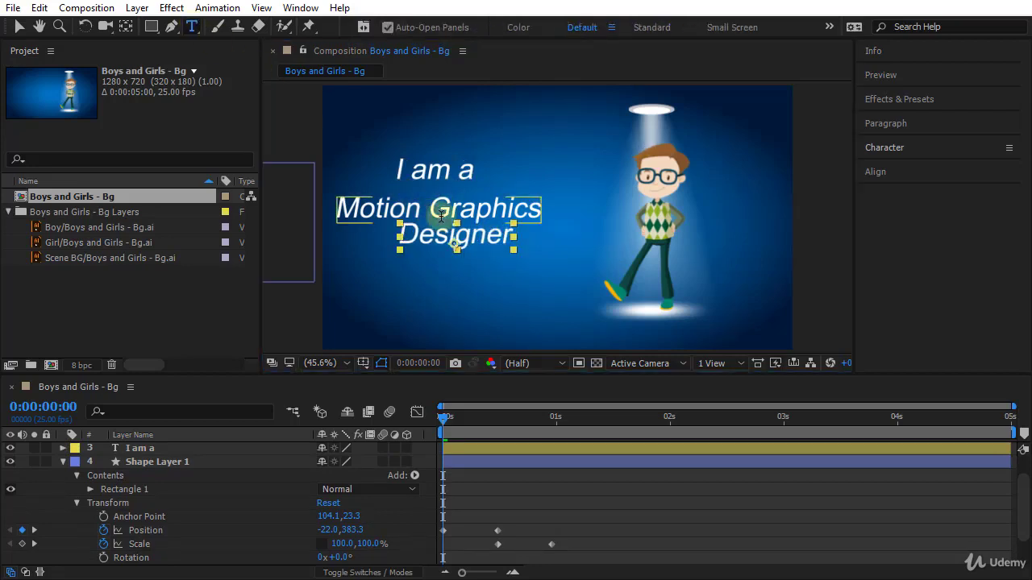
- Select the "I am a" text layer and display its Character settings
{"action": "left_click", "coordinate": [19, 26]}
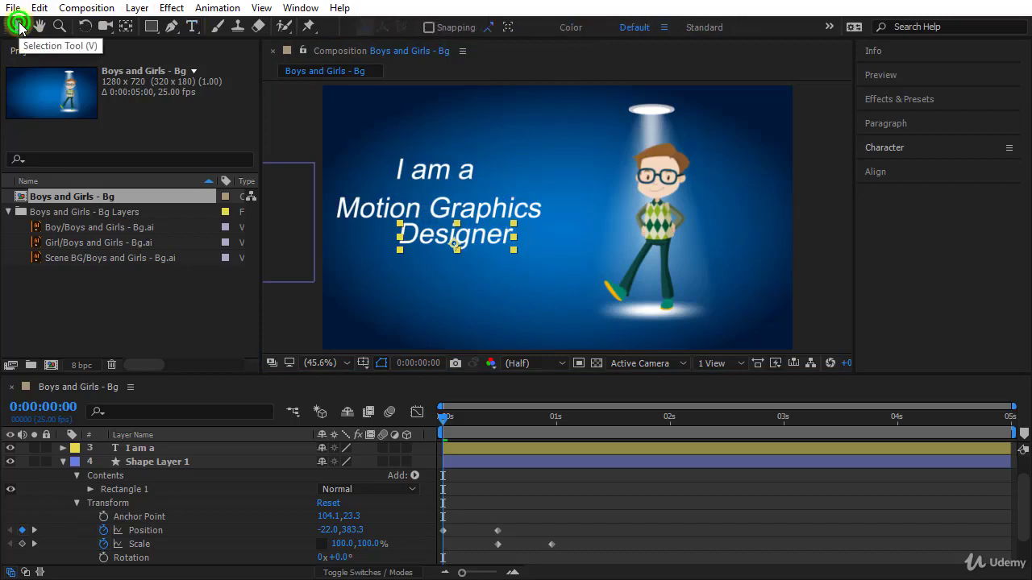
{"action": "left_click", "coordinate": [476, 178]}
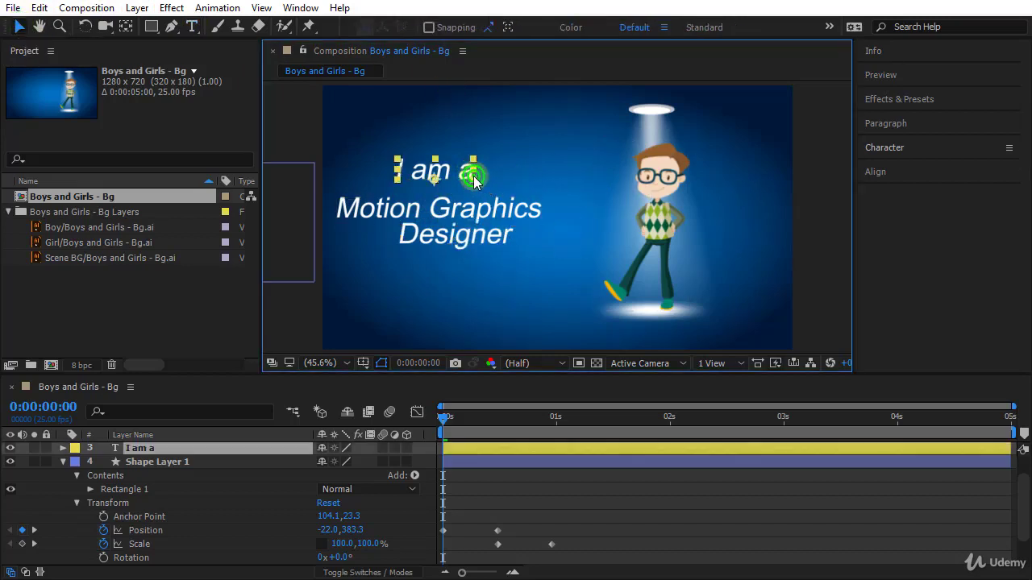
{"action": "left_click", "coordinate": [872, 150]}
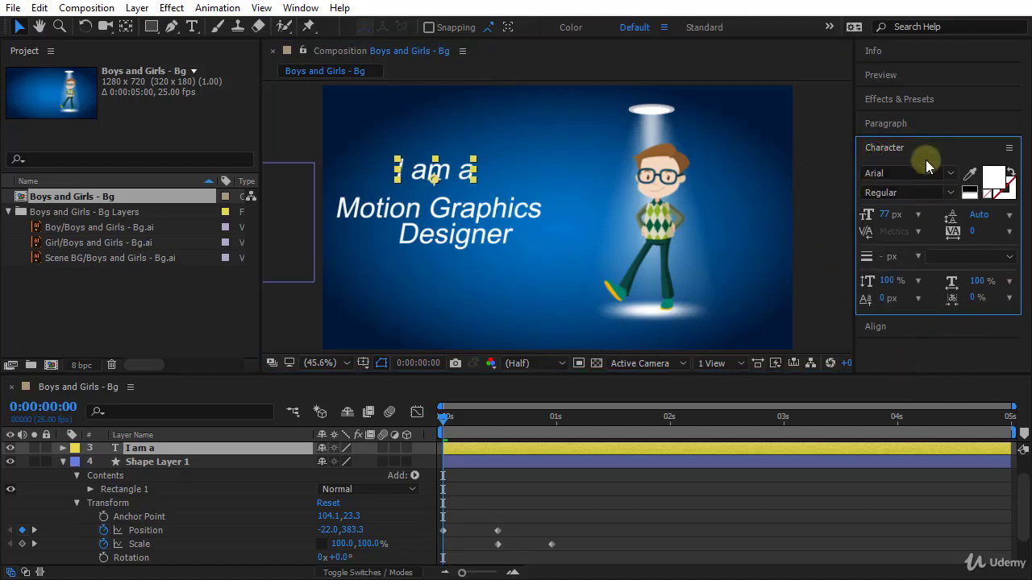
{"action": "left_click", "coordinate": [300, 7]}
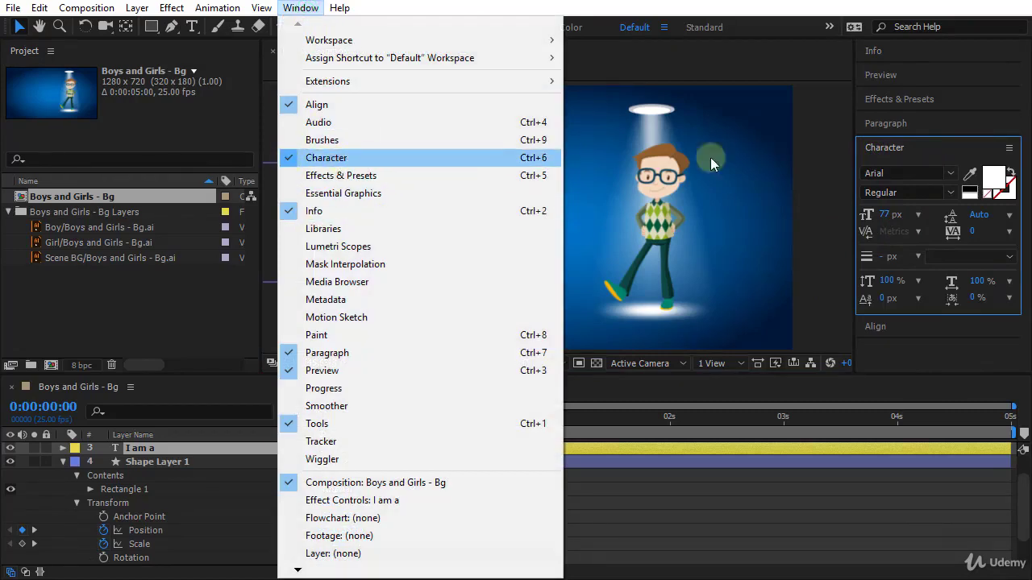
{"action": "left_click", "coordinate": [295, 159]}
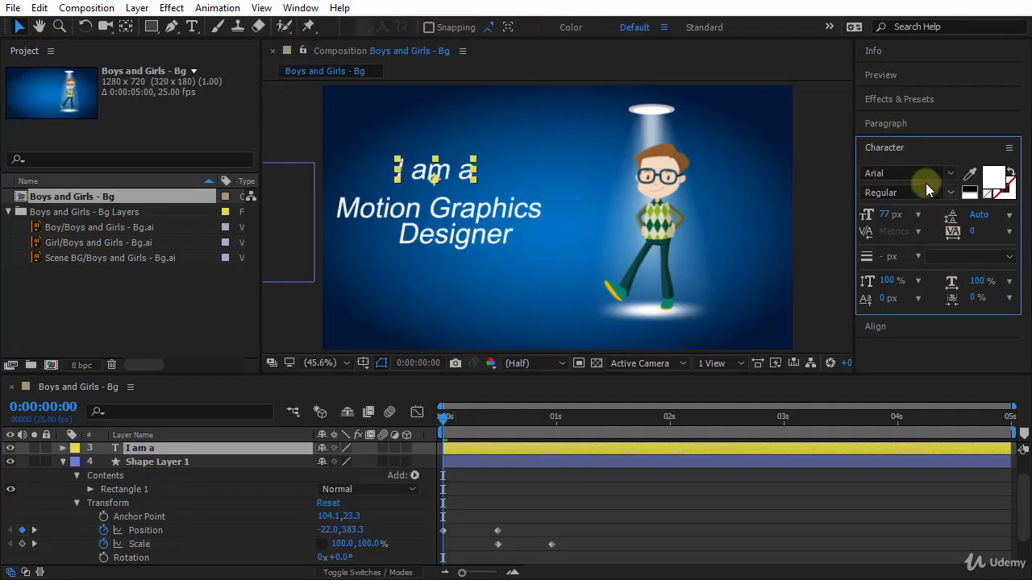
- Look through the font families and font styles available for the "I am a" text without changing them
{"action": "left_click", "coordinate": [954, 174]}
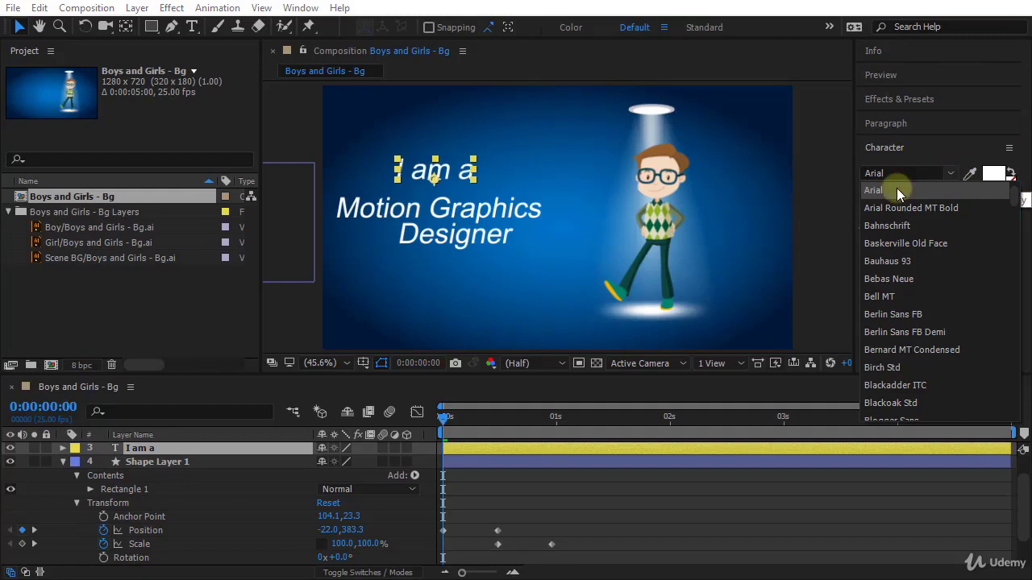
{"action": "left_click", "coordinate": [927, 144]}
{"action": "left_click", "coordinate": [923, 150]}
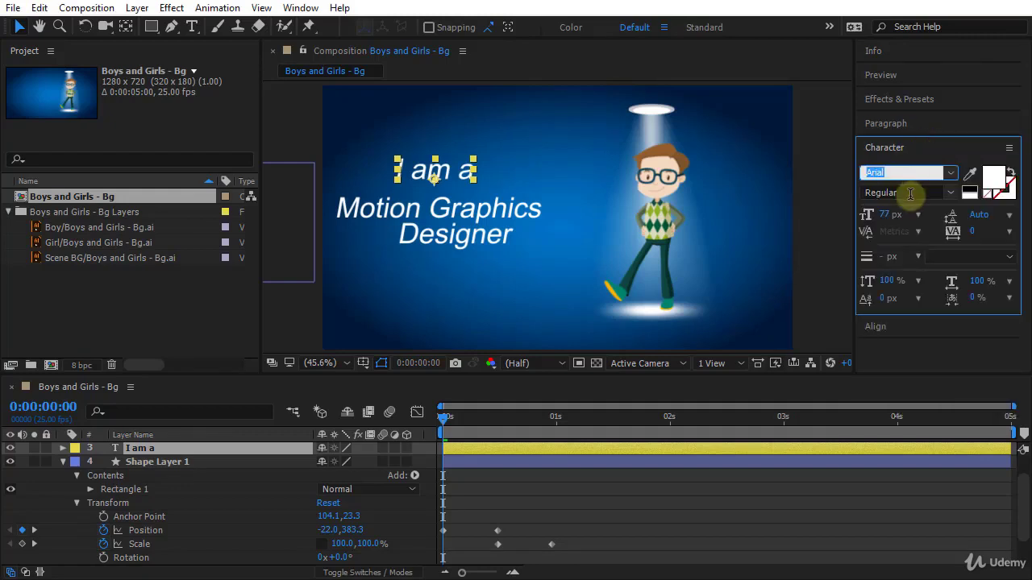
{"action": "left_click", "coordinate": [954, 193]}
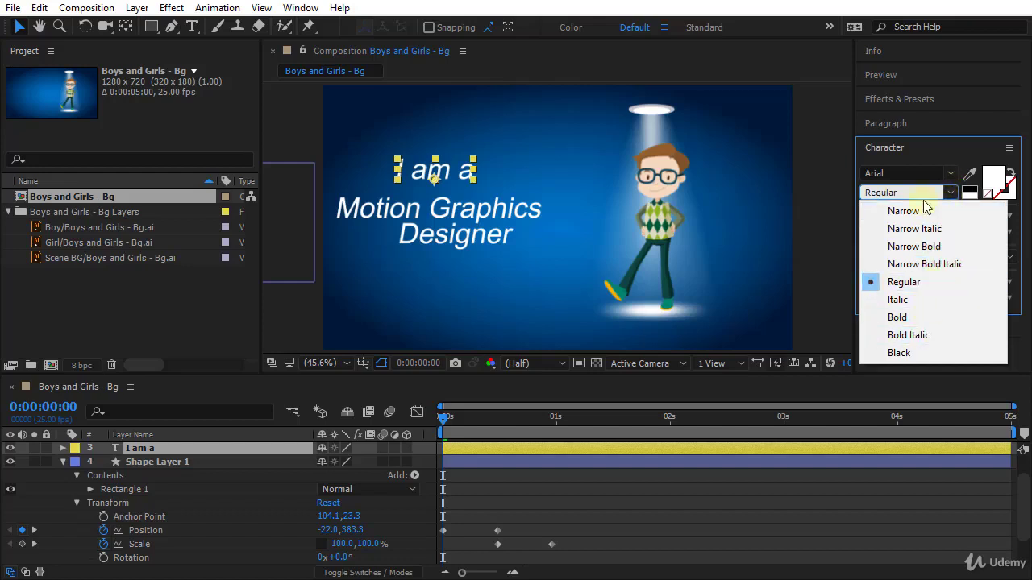
{"action": "left_click", "coordinate": [911, 175]}
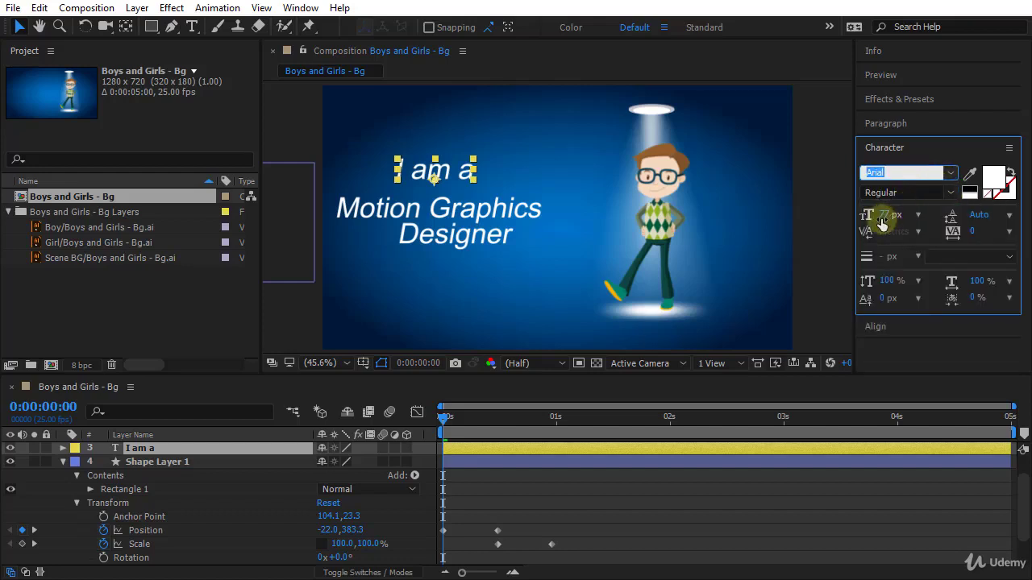
- Set the font size of the "I am a" text to 70 px
{"action": "mouse_move", "coordinate": [885, 216]}
{"action": "left_mouse_down"}
{"action": "mouse_move", "coordinate": [923, 222]}
{"action": "mouse_move", "coordinate": [882, 223]}
{"action": "left_mouse_up"}
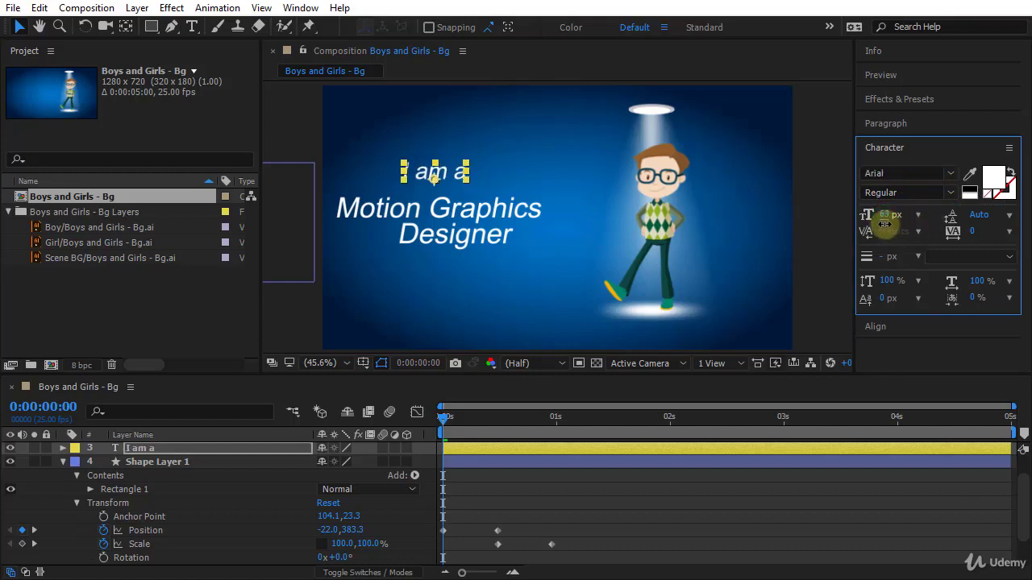
{"action": "left_click", "coordinate": [889, 218]}
{"action": "type", "text": "70"}
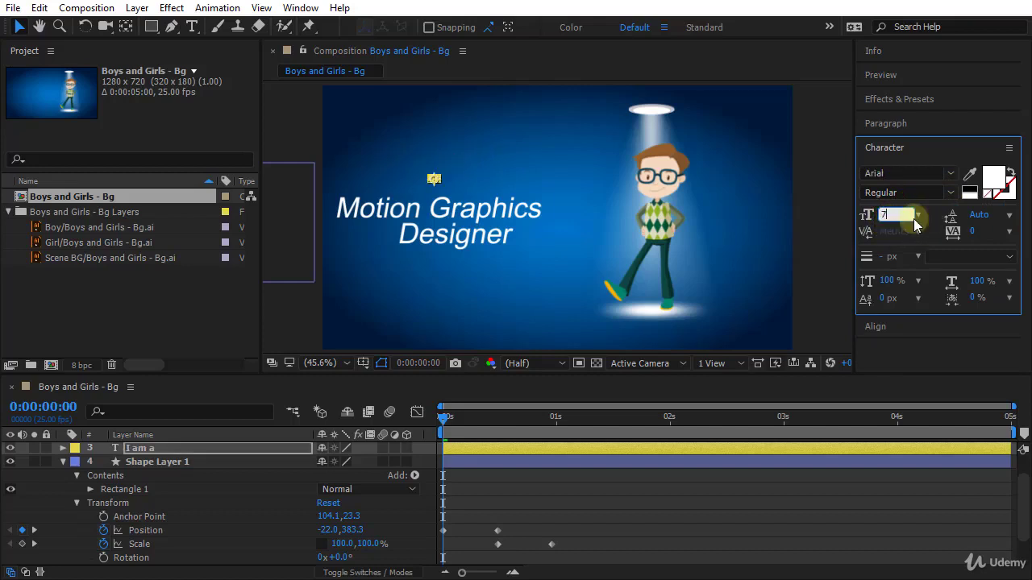
{"action": "left_click", "coordinate": [810, 189]}
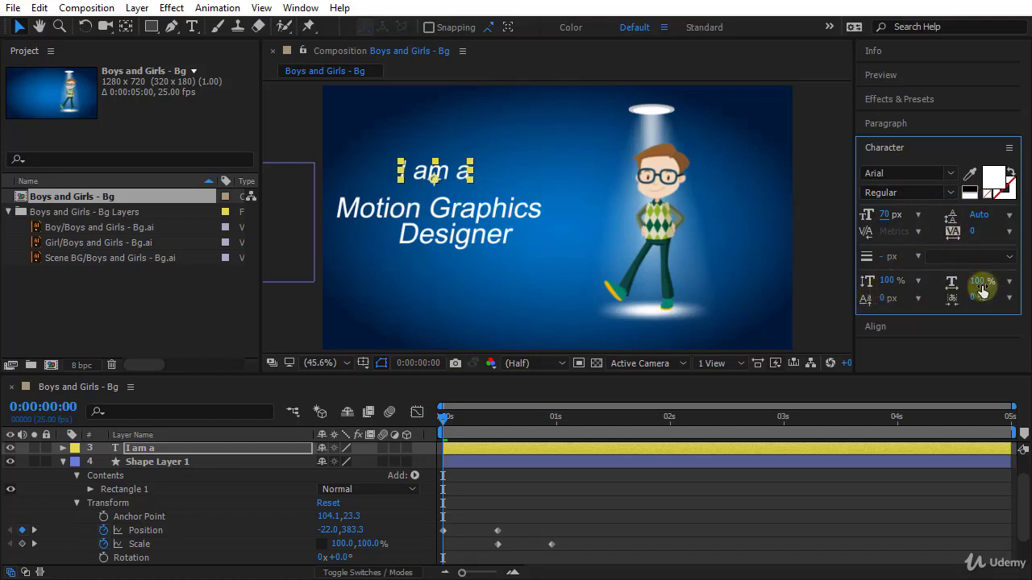
- Set the font size of both the "Motion Graphics" and "Designer" text layers to 80 px
{"action": "left_click", "coordinate": [524, 212]}
{"action": "left_click", "coordinate": [887, 215]}
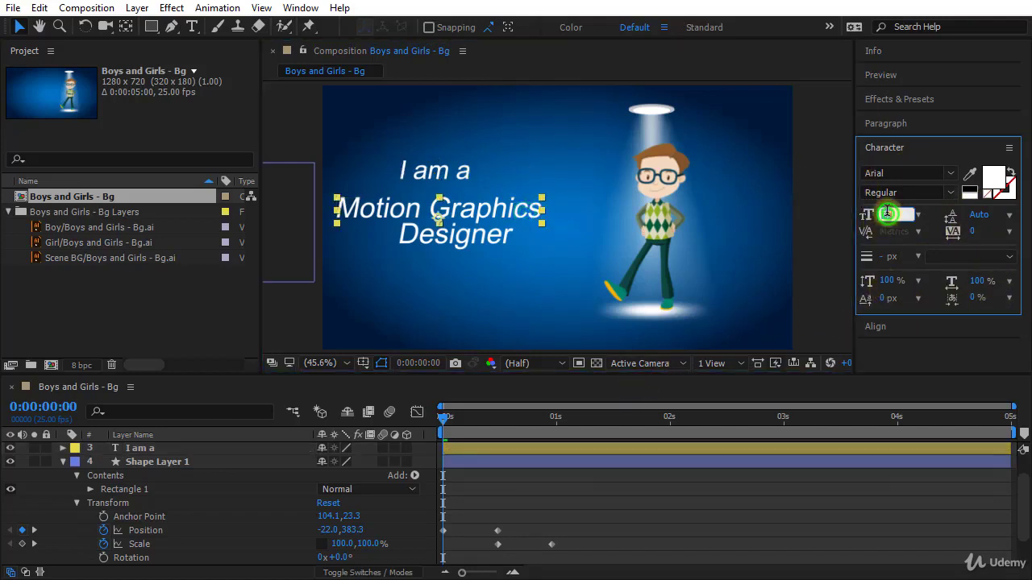
{"action": "type", "text": "80"}
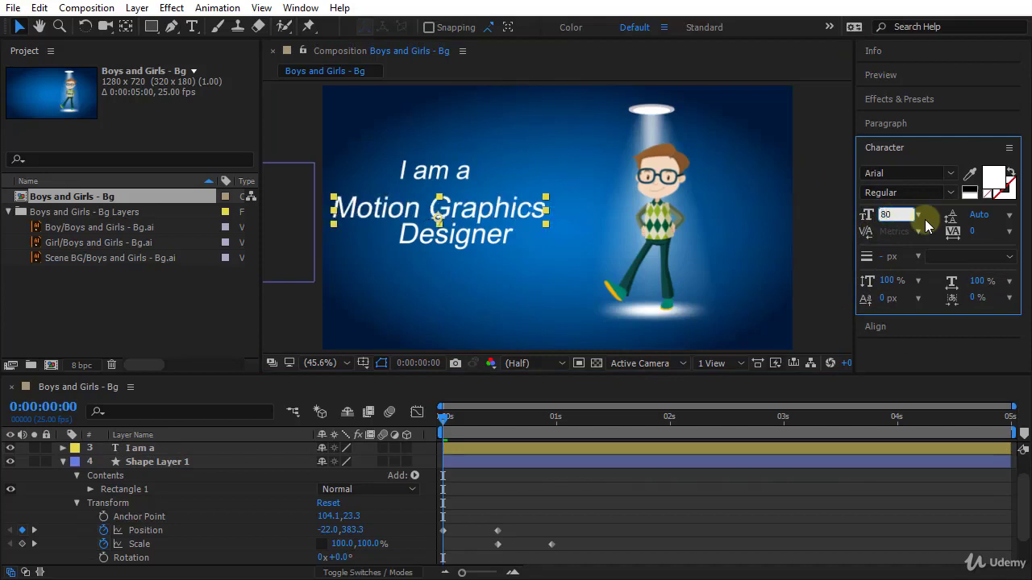
{"action": "key", "text": "Return"}
{"action": "left_click", "coordinate": [490, 237]}
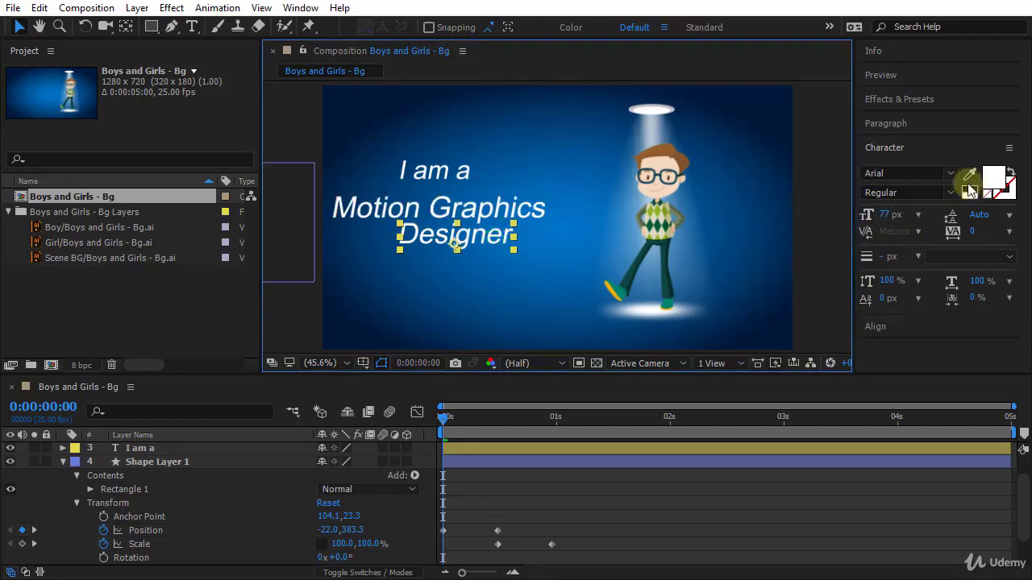
{"action": "left_click", "coordinate": [887, 216]}
{"action": "type", "text": "80"}
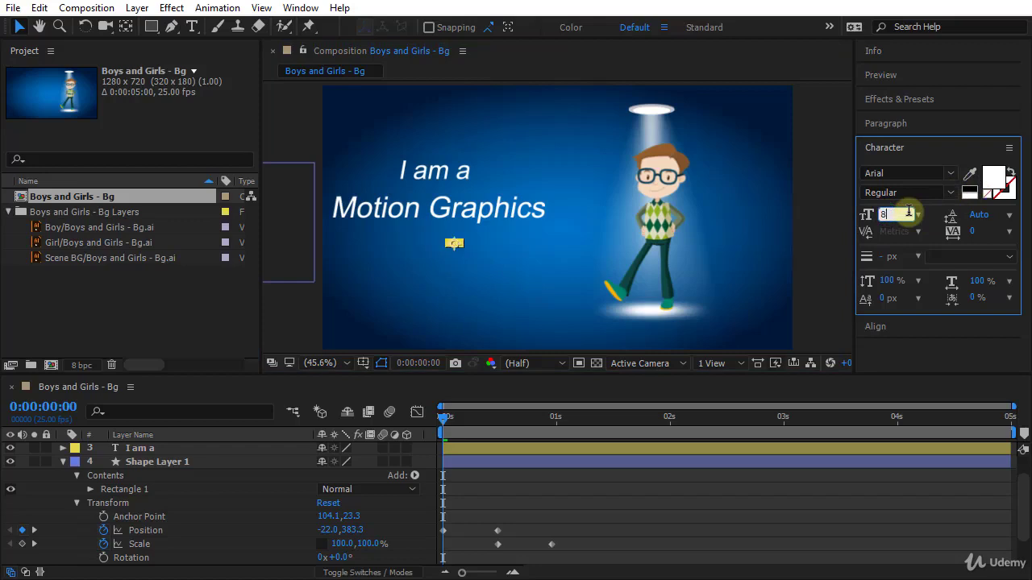
{"action": "key", "text": "Return"}
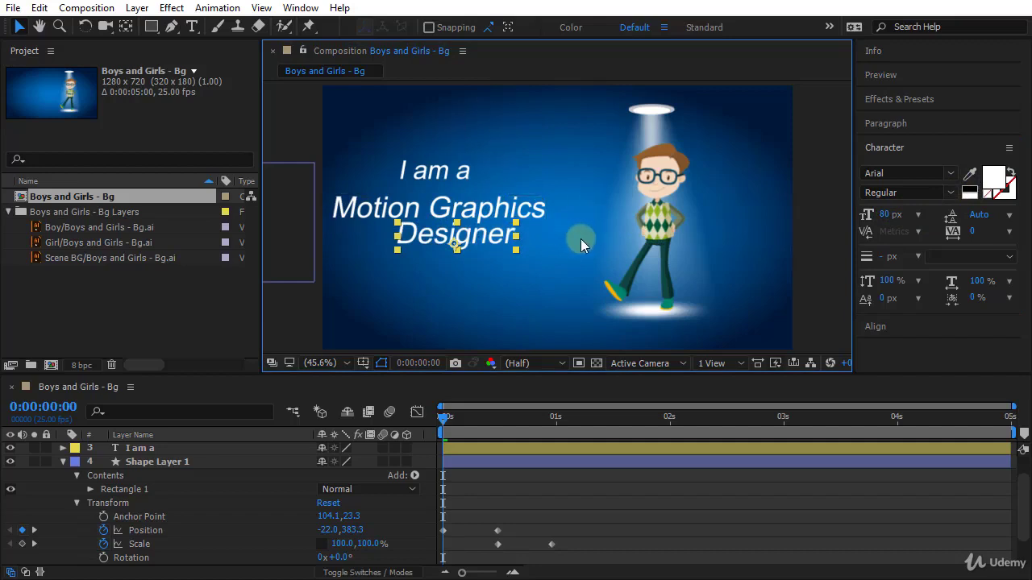
- Align the three text layers "I am a", "Motion Graphics" and "Designer" to the selection with horizontal right alignment
{"action": "left_click", "coordinate": [464, 174]}
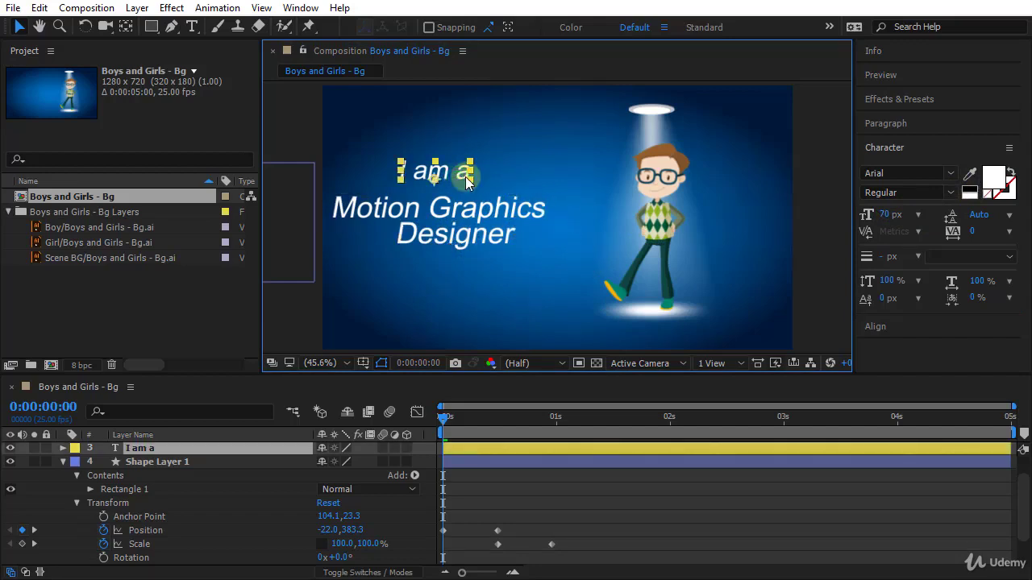
{"action": "left_click", "coordinate": [468, 211], "text": "shift"}
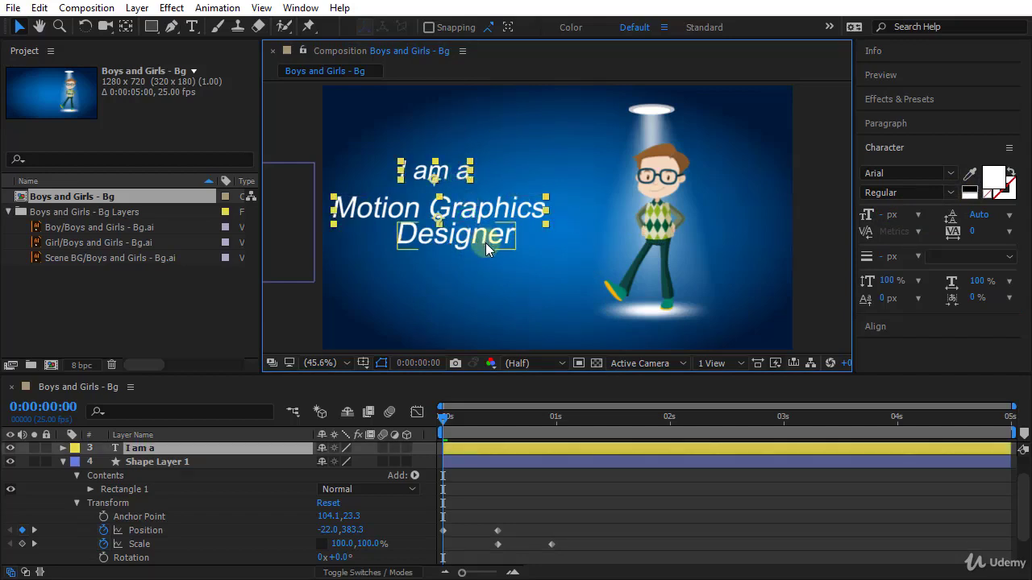
{"action": "left_click", "coordinate": [485, 240], "text": "shift"}
{"action": "left_click", "coordinate": [437, 227]}
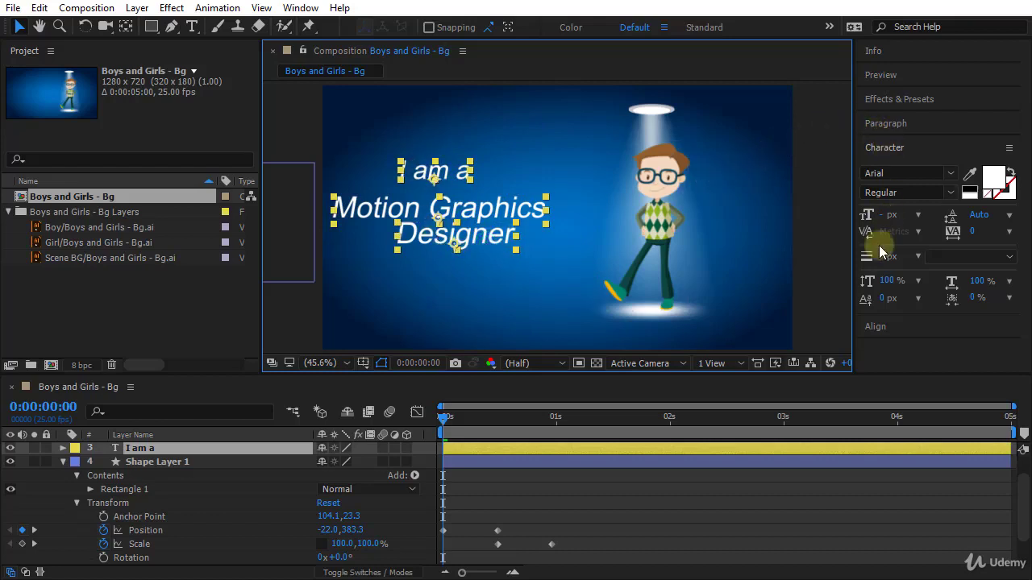
{"action": "left_click", "coordinate": [876, 327]}
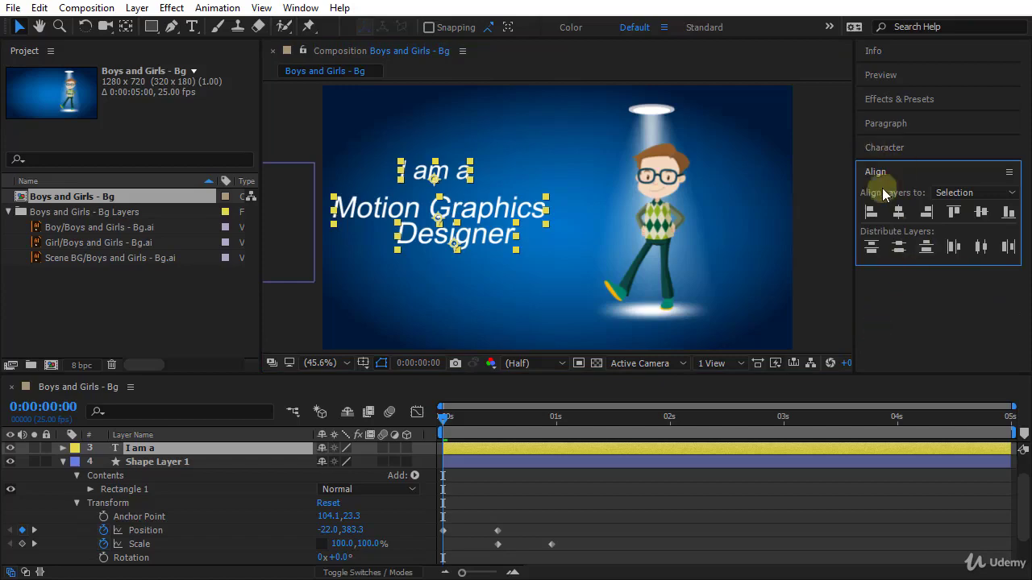
{"action": "left_click", "coordinate": [299, 8]}
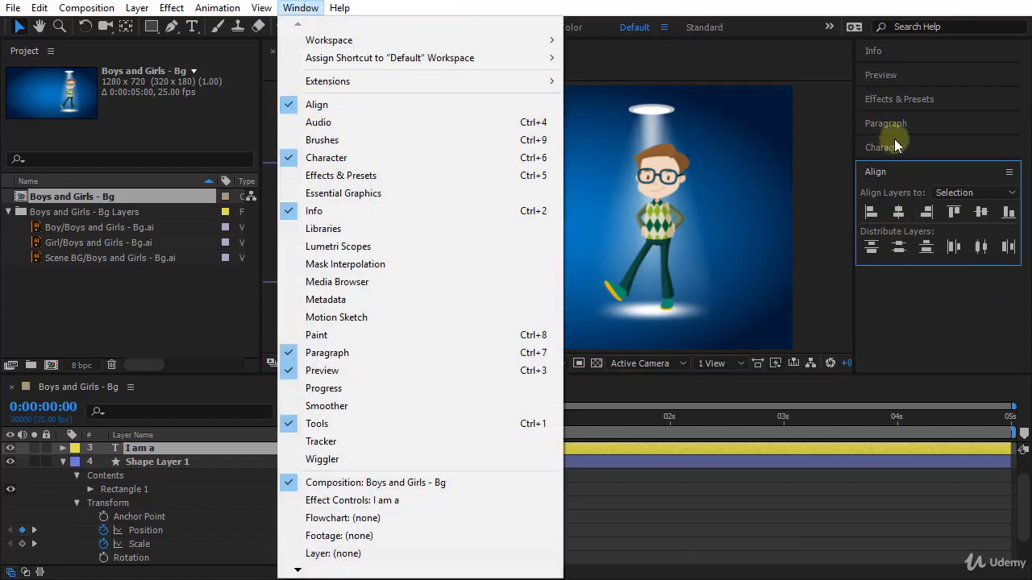
{"action": "left_click", "coordinate": [887, 321]}
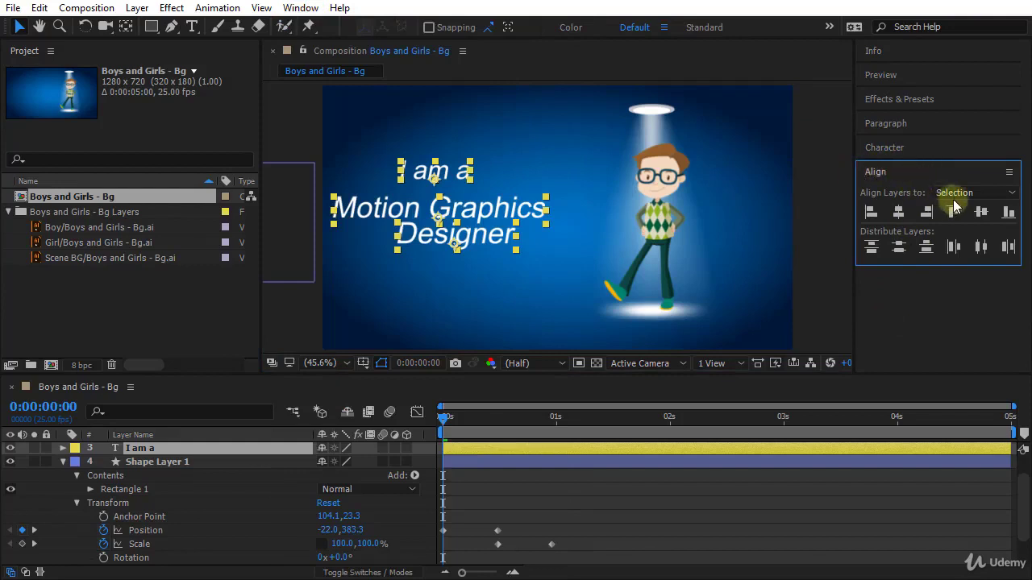
{"action": "left_click", "coordinate": [955, 193]}
{"action": "left_click", "coordinate": [934, 208]}
{"action": "left_click", "coordinate": [469, 161]}
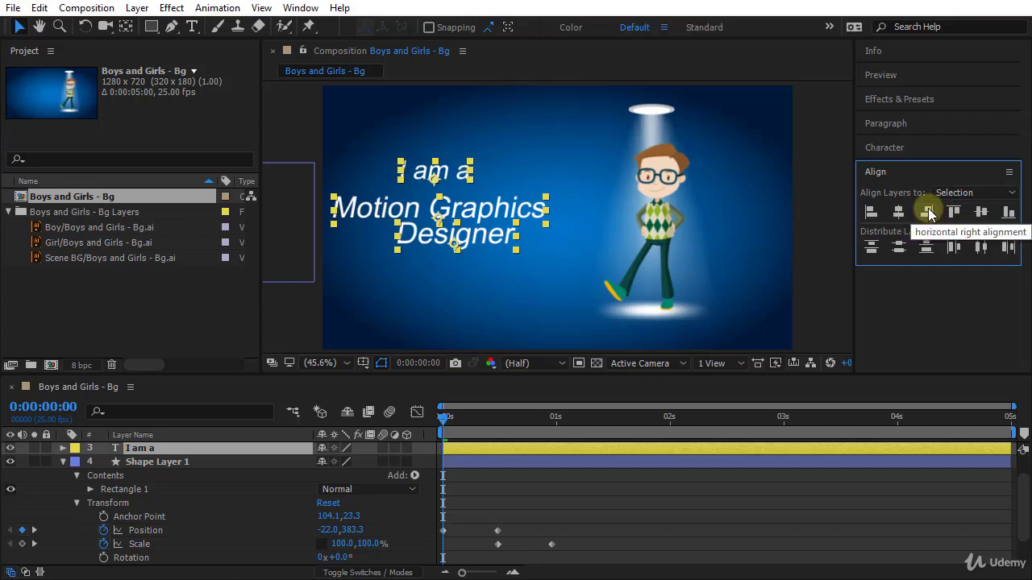
{"action": "left_click", "coordinate": [928, 212]}
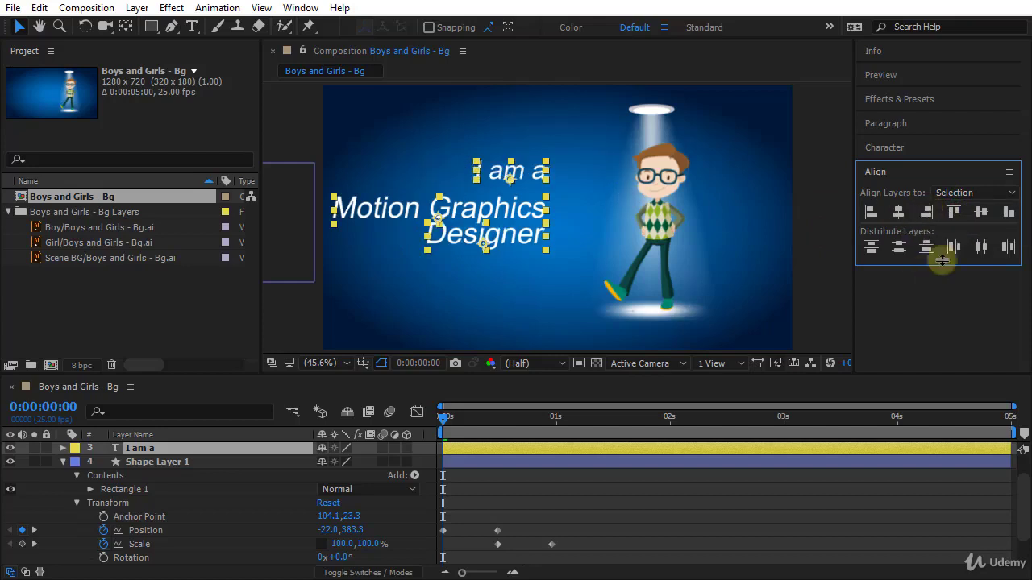
- Distribute the three selected text lines evenly by their vertical centers and deselect them
{"action": "left_click", "coordinate": [517, 238]}
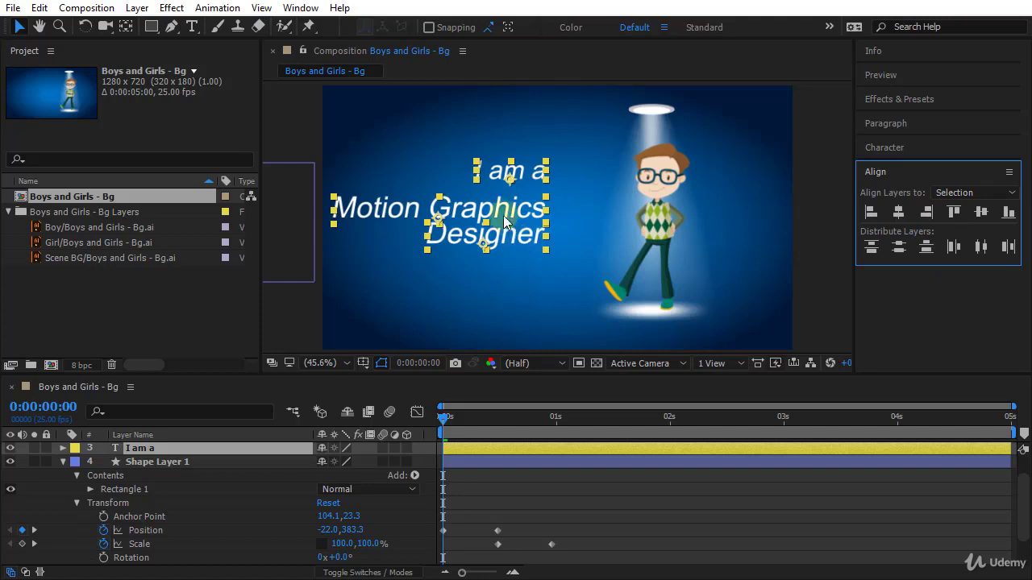
{"action": "left_click", "coordinate": [899, 250]}
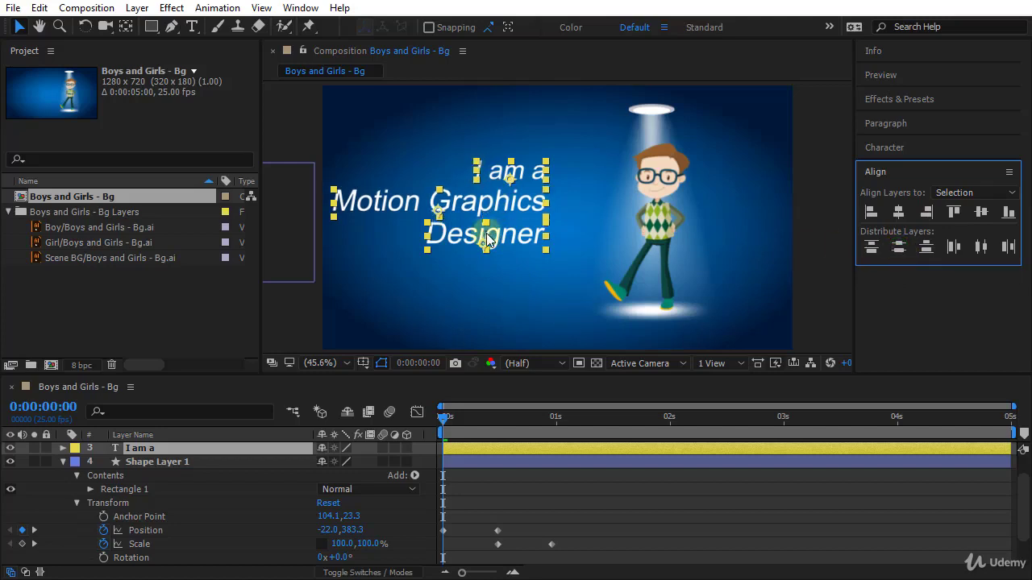
{"action": "left_click", "coordinate": [816, 242]}
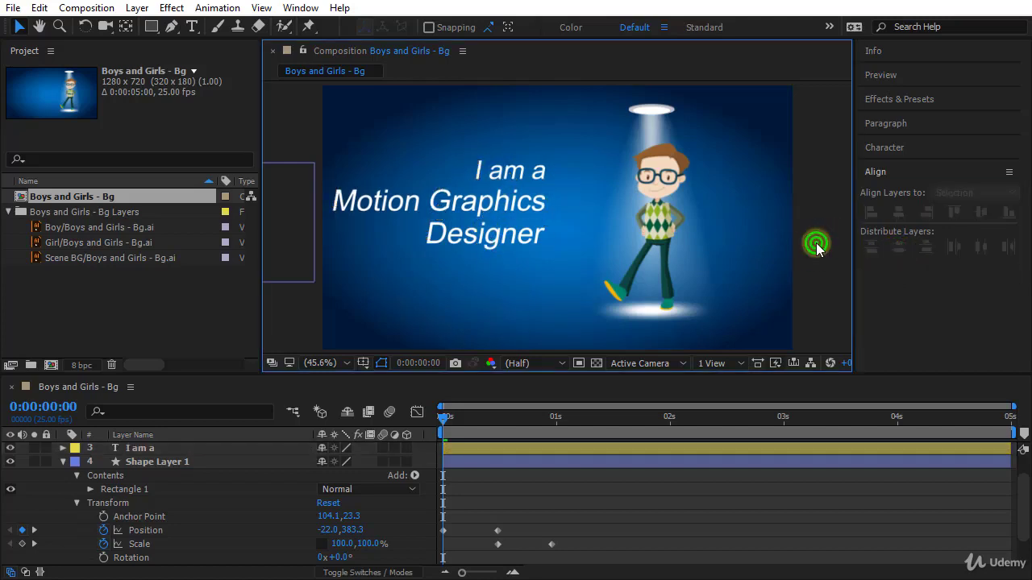
- Move the three text lines together closer to the white bar at 0:00:01:00, with "Motion Graphics" at about 382, 383
{"action": "left_click", "coordinate": [493, 179]}
{"action": "left_click_drag", "start_coordinate": [444, 426], "coordinate": [558, 452]}
{"action": "left_click", "coordinate": [502, 207]}
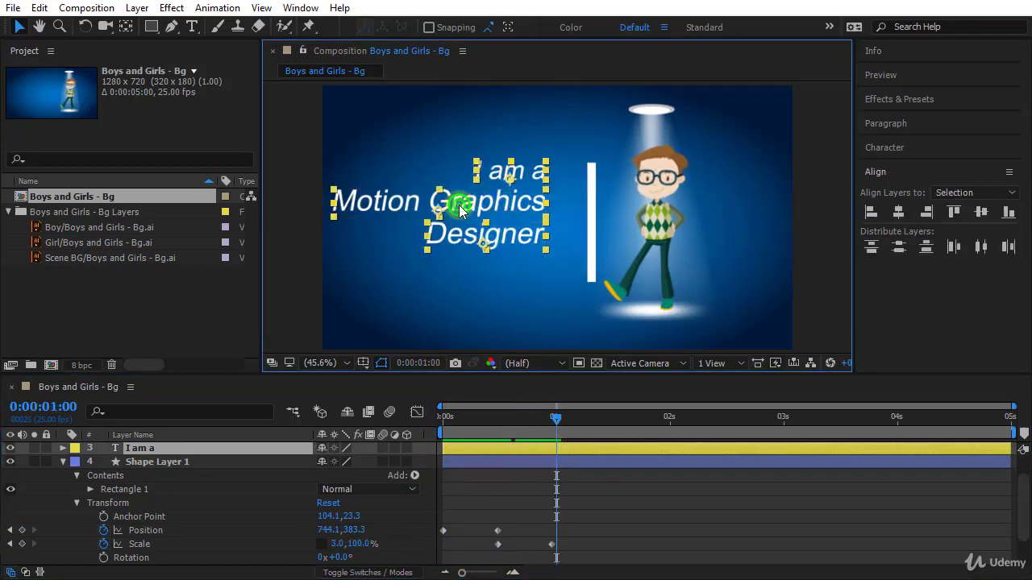
{"action": "left_click_drag", "start_coordinate": [459, 209], "coordinate": [486, 226]}
{"action": "left_click_drag", "start_coordinate": [555, 417], "coordinate": [380, 453]}
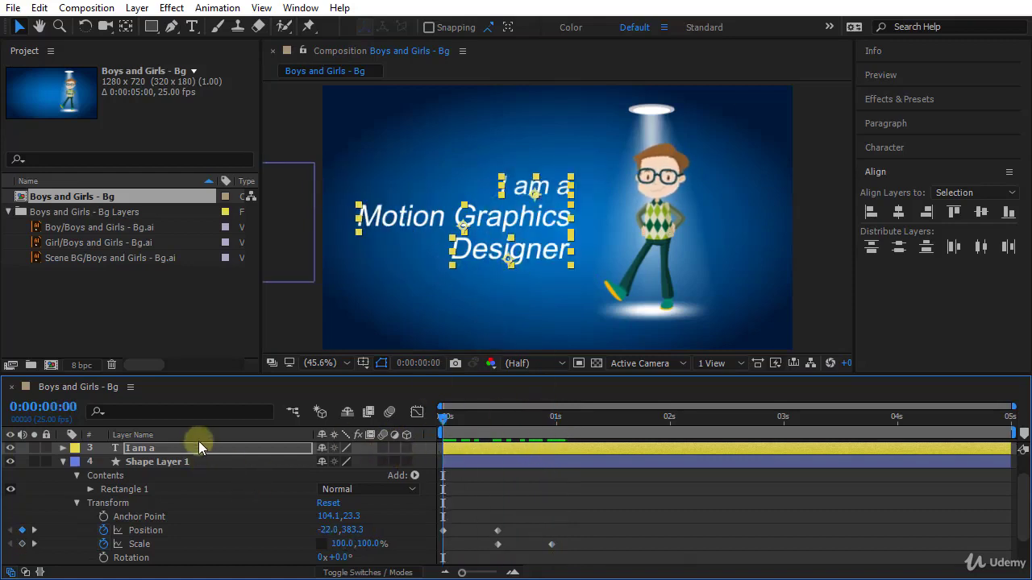
- Add Position keyframes to all three text layers at 0:00:00:12, matching the rectangle's second Position keyframe
{"action": "scroll", "coordinate": [187, 477], "scroll_direction": "up", "scroll_amount": 2}
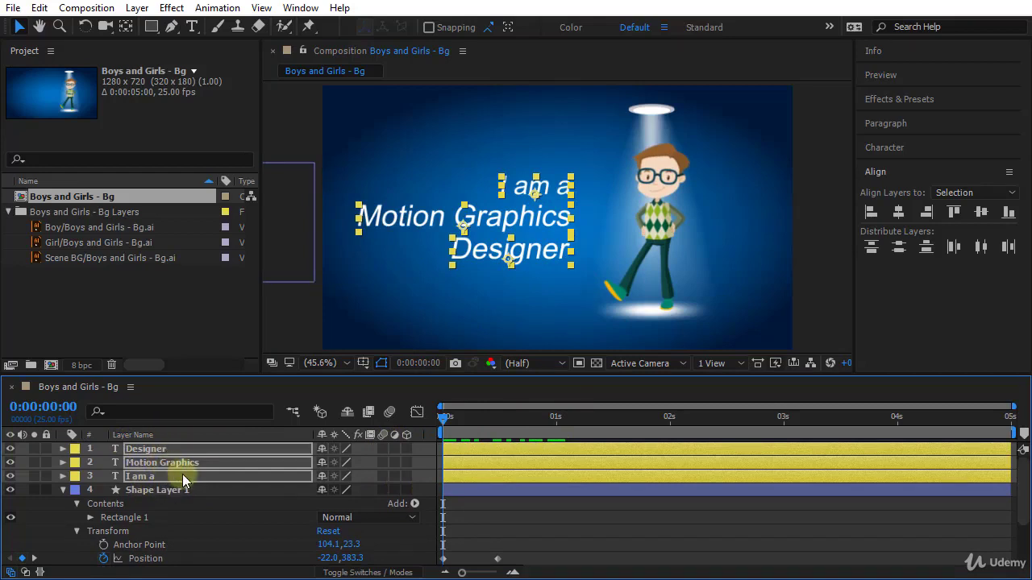
{"action": "key", "text": "p"}
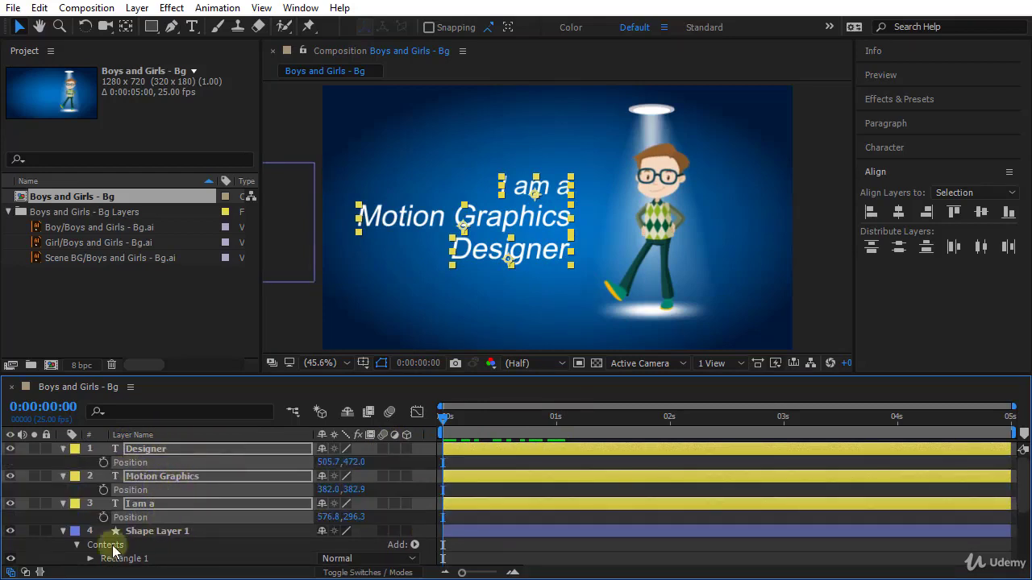
{"action": "scroll", "coordinate": [110, 528], "scroll_direction": "down", "scroll_amount": 3}
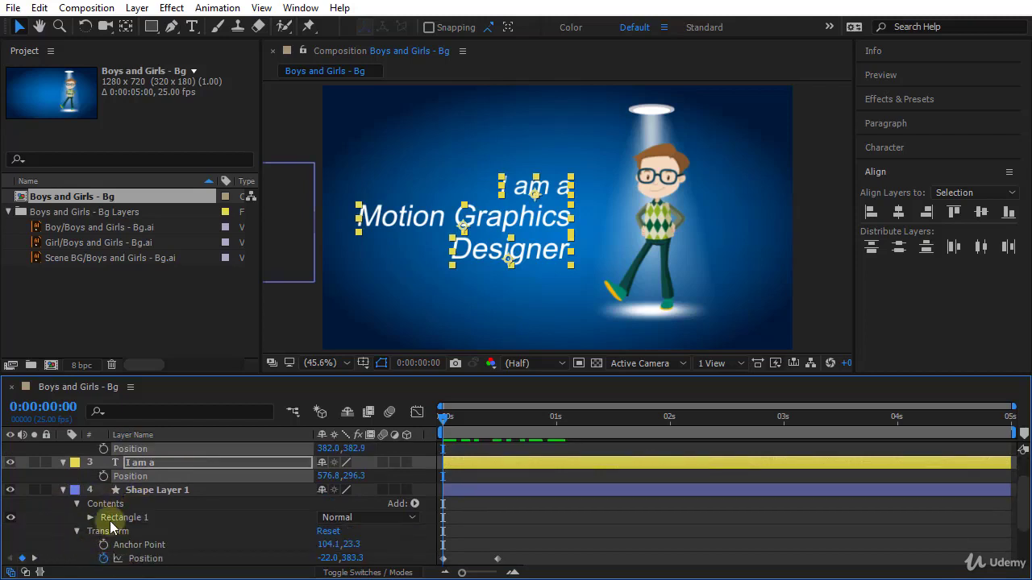
{"action": "scroll", "coordinate": [162, 543], "scroll_direction": "up", "scroll_amount": 3}
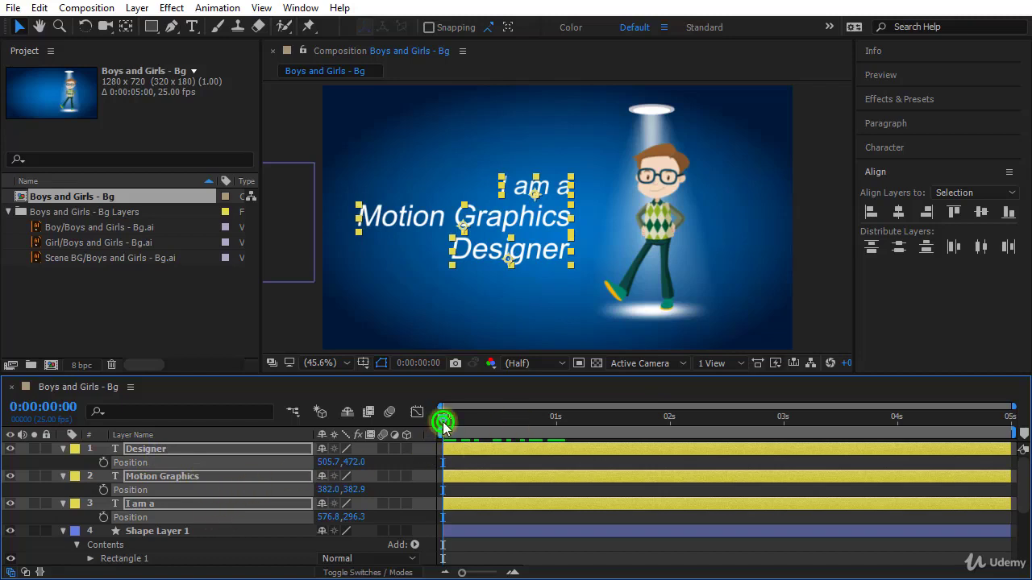
{"action": "left_click_drag", "start_coordinate": [443, 422], "coordinate": [499, 437]}
{"action": "scroll", "coordinate": [494, 467], "scroll_direction": "down", "scroll_amount": 2}
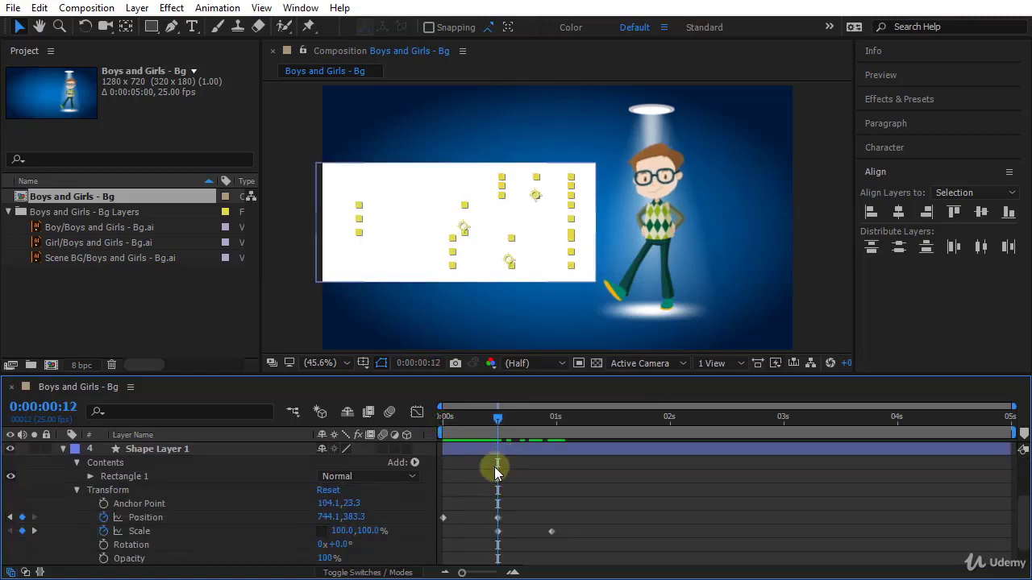
{"action": "key", "text": "p"}
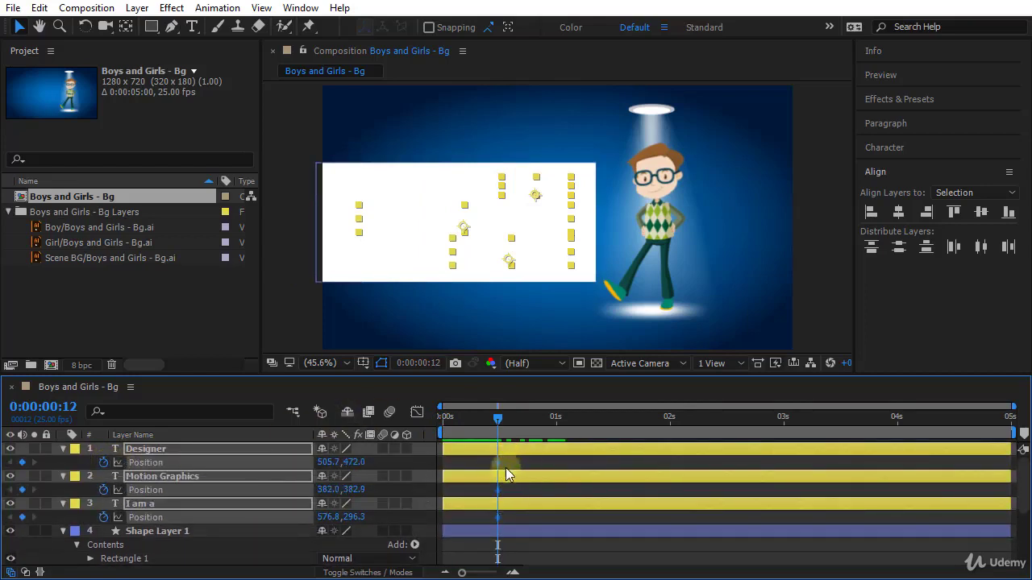
{"action": "left_click", "coordinate": [499, 492]}
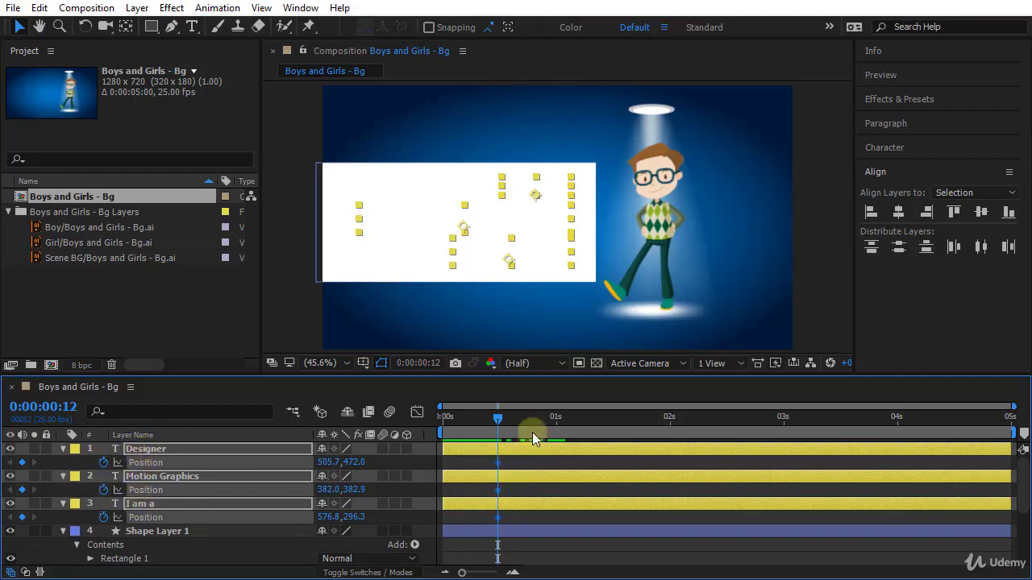
- At 0:00:00:00, keyframe the three text lines horizontally outside the frame's left edge, "I am a" at about x -150, and preview the slide-in
{"action": "left_click_drag", "start_coordinate": [494, 427], "coordinate": [427, 419]}
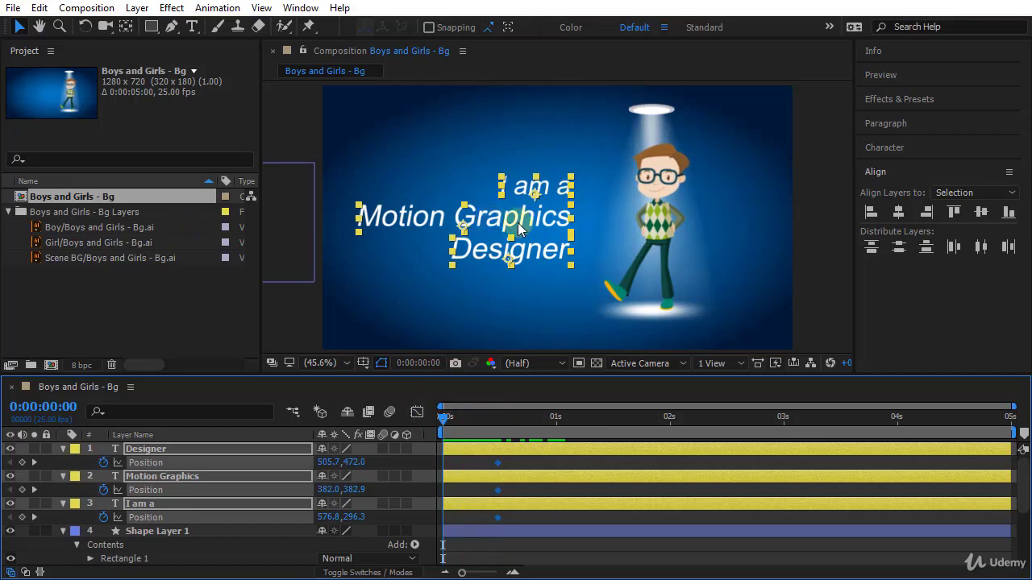
{"action": "left_click", "coordinate": [461, 230]}
{"action": "key", "text": "alt+shift+p"}
{"action": "left_click_drag", "start_coordinate": [461, 230], "coordinate": [193, 256]}
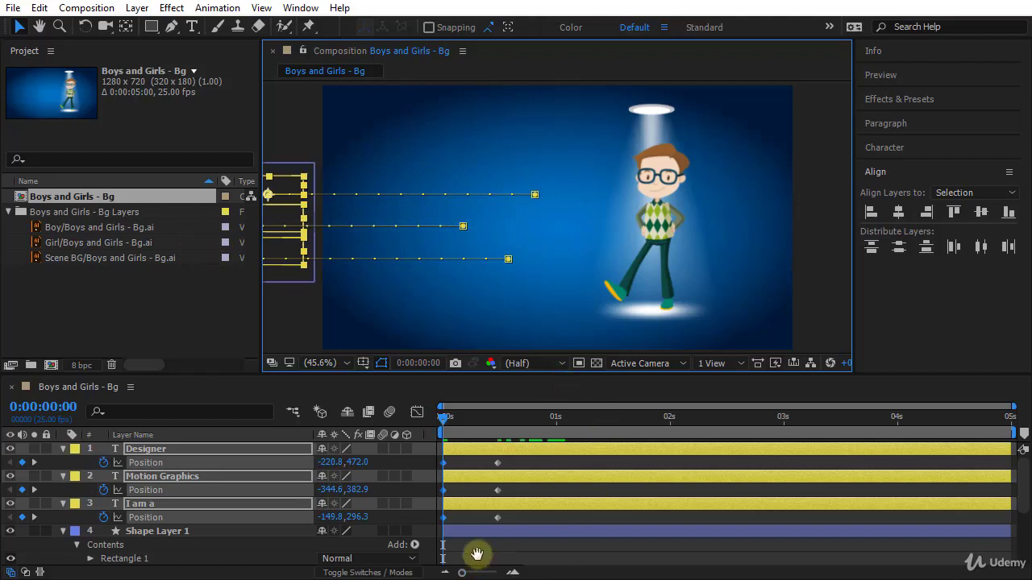
{"action": "key", "text": "space"}
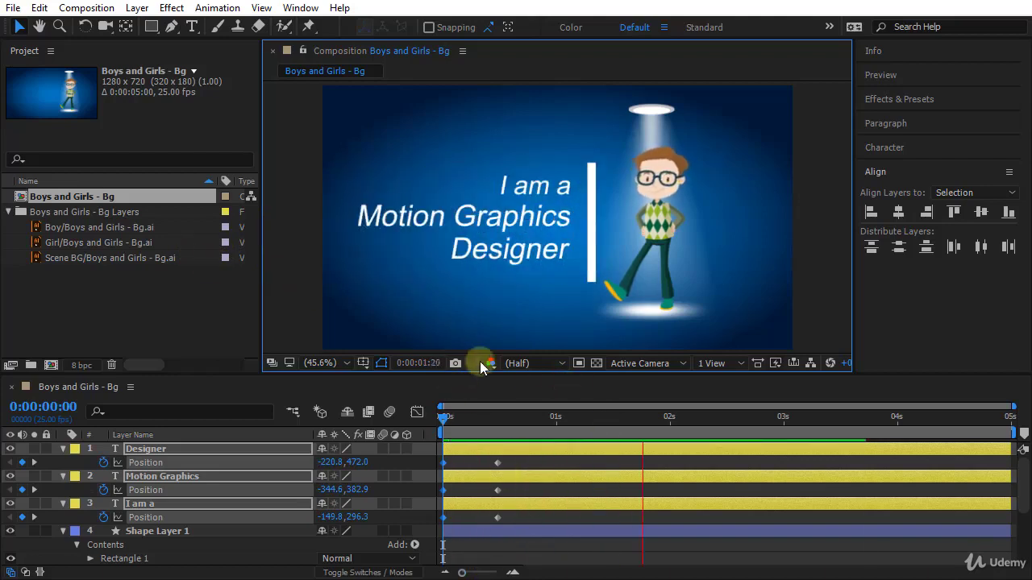
- Enlarge the timeline area and shift the three text layers so they start at 0:00:00:12
{"action": "left_click_drag", "start_coordinate": [495, 373], "coordinate": [492, 338]}
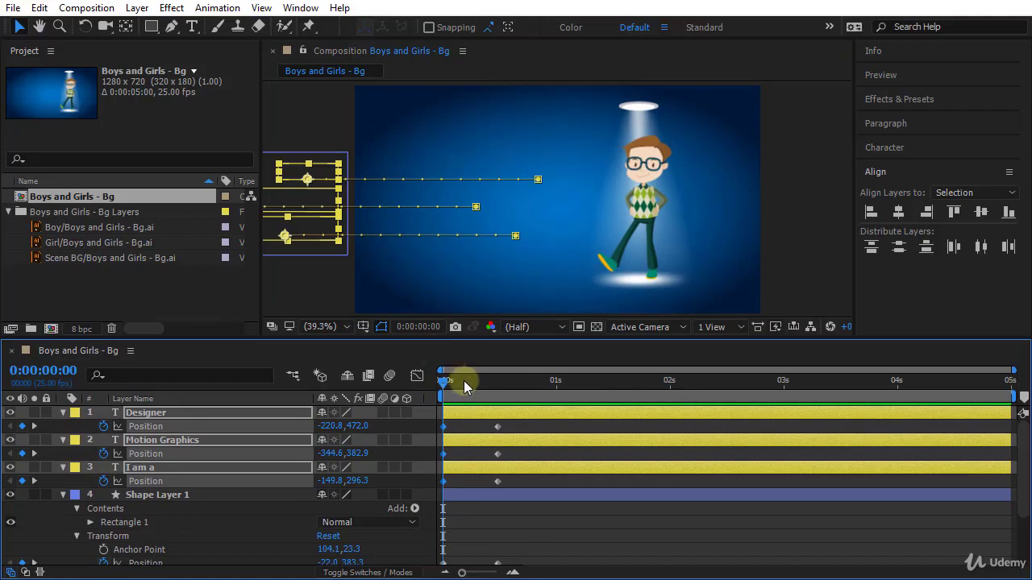
{"action": "left_click", "coordinate": [442, 383]}
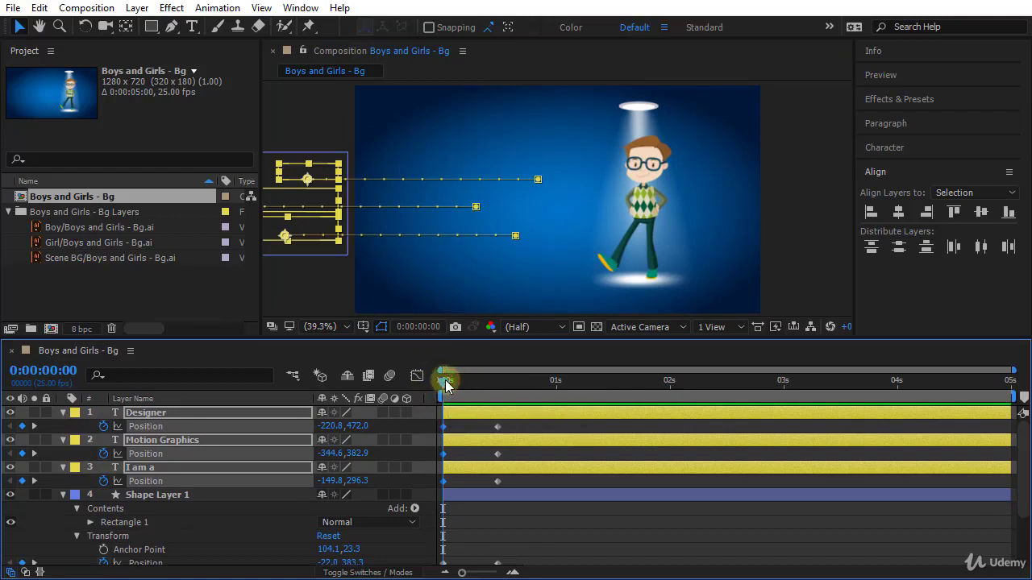
{"action": "left_click_drag", "start_coordinate": [446, 385], "coordinate": [496, 409]}
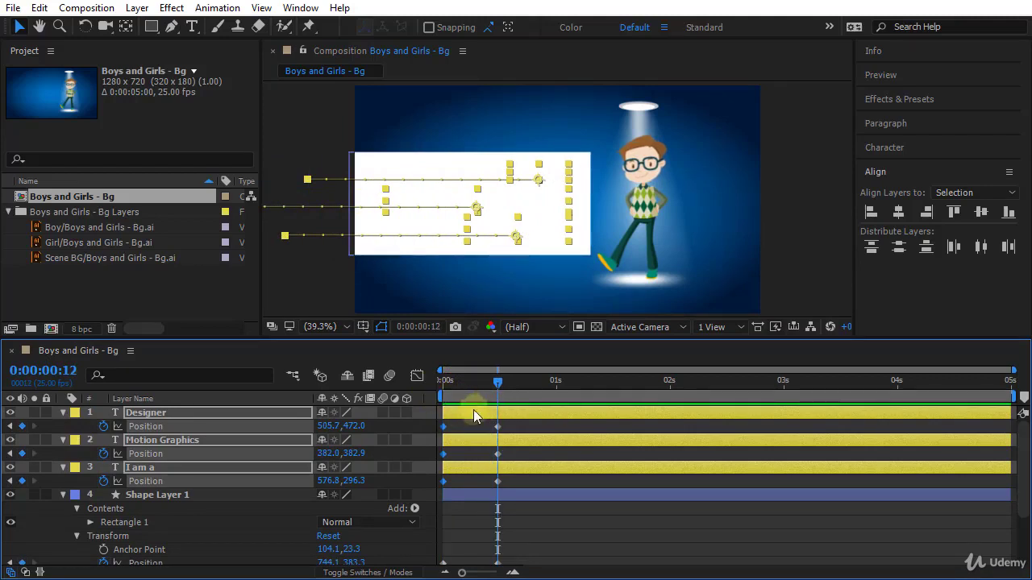
{"action": "left_click", "coordinate": [141, 412]}
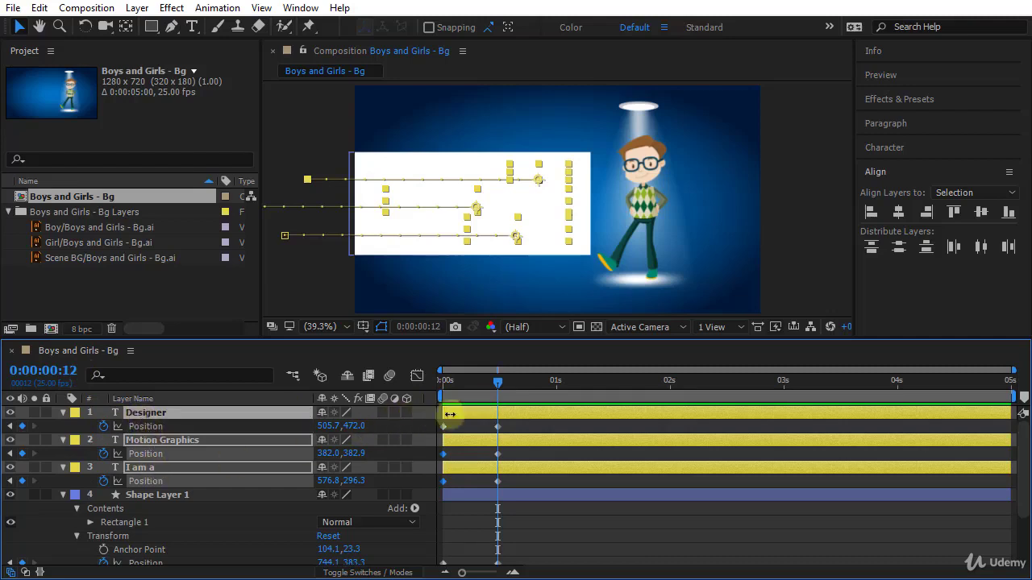
{"action": "left_click_drag", "start_coordinate": [463, 416], "coordinate": [516, 435]}
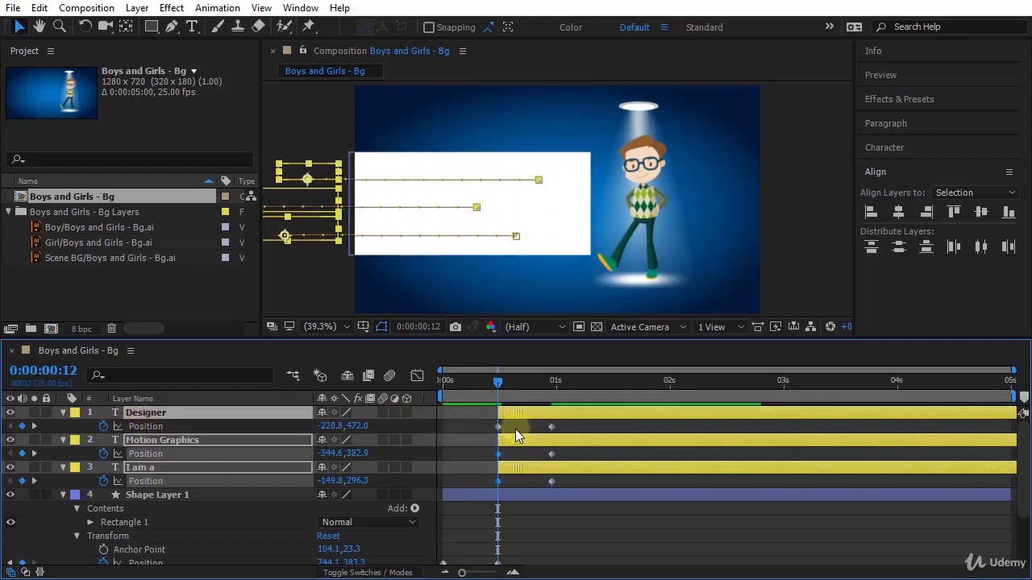
- Preview the rectangle and text animation from 0:00:00:00
{"action": "scroll", "coordinate": [495, 484], "scroll_direction": "down", "scroll_amount": 3}
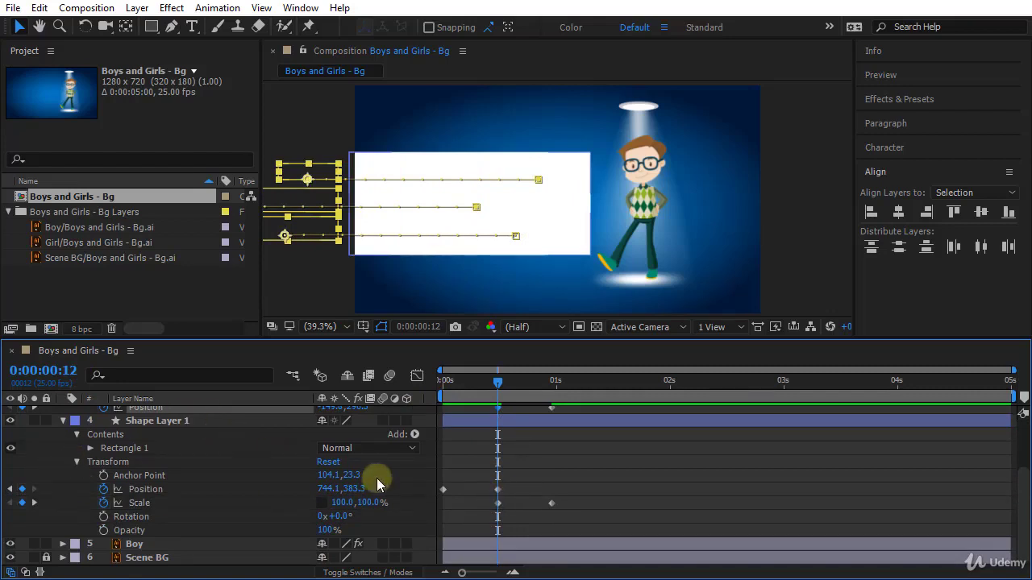
{"action": "left_click", "coordinate": [498, 381]}
{"action": "left_click_drag", "start_coordinate": [497, 380], "coordinate": [326, 393]}
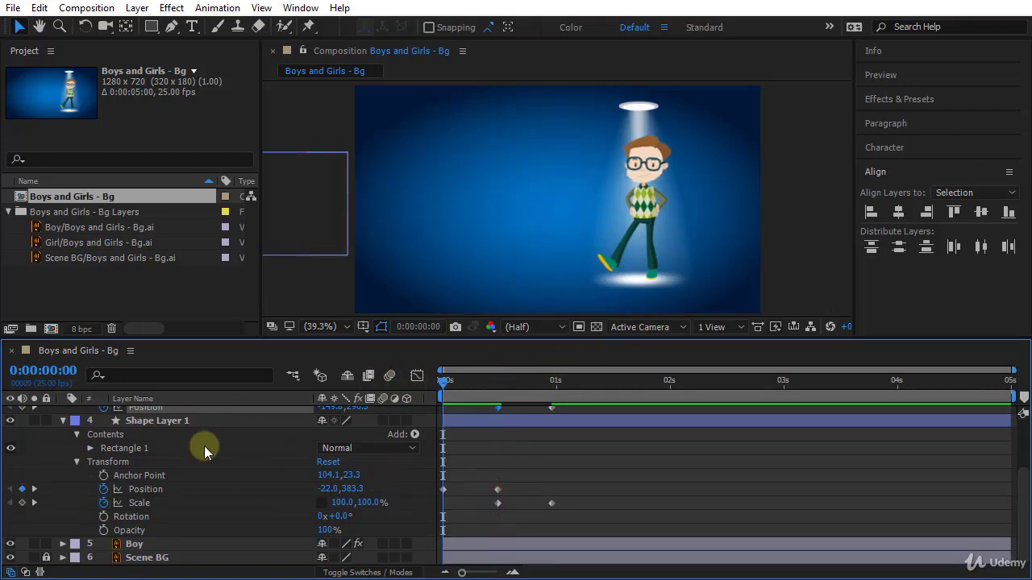
{"action": "key", "text": "space"}
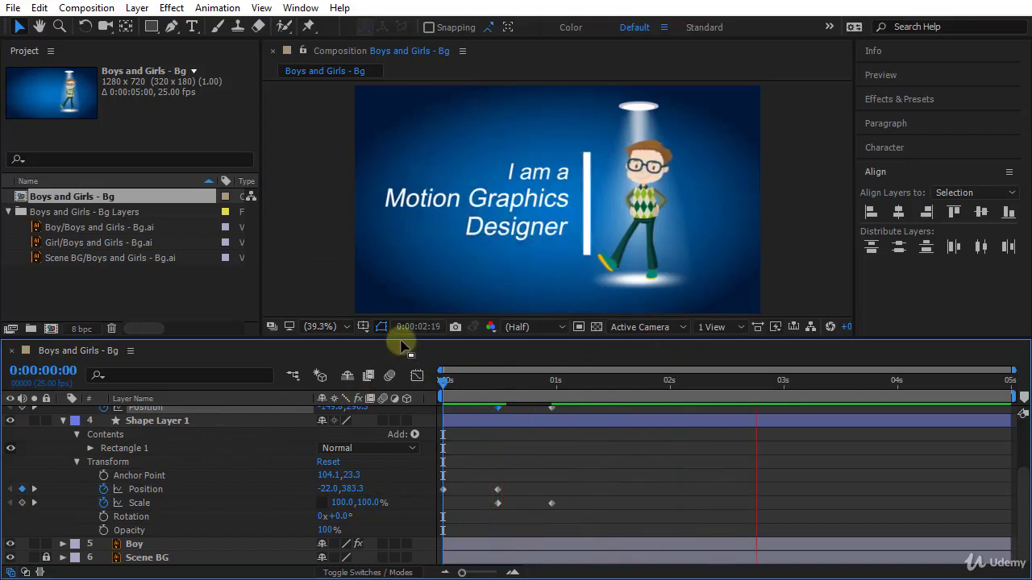
- Enlarge the timeline area and apply Easy Ease to all Position and Scale keyframes of the three text layers and Shape Layer 1
{"action": "left_click_drag", "start_coordinate": [396, 339], "coordinate": [433, 286]}
{"action": "scroll", "coordinate": [514, 409], "scroll_direction": "up", "scroll_amount": 1}
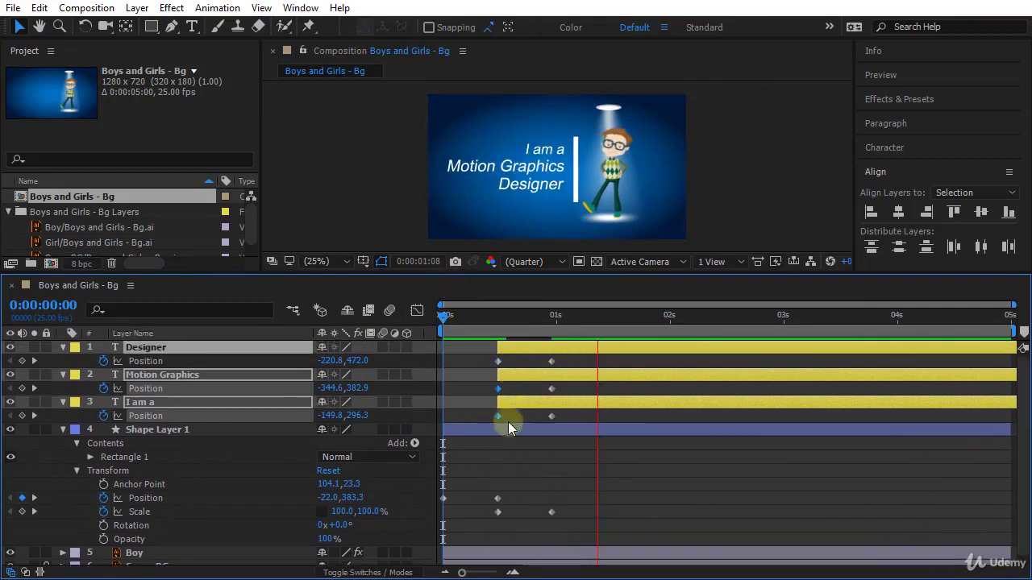
{"action": "left_click", "coordinate": [580, 358]}
{"action": "left_click_drag", "start_coordinate": [579, 357], "coordinate": [433, 544]}
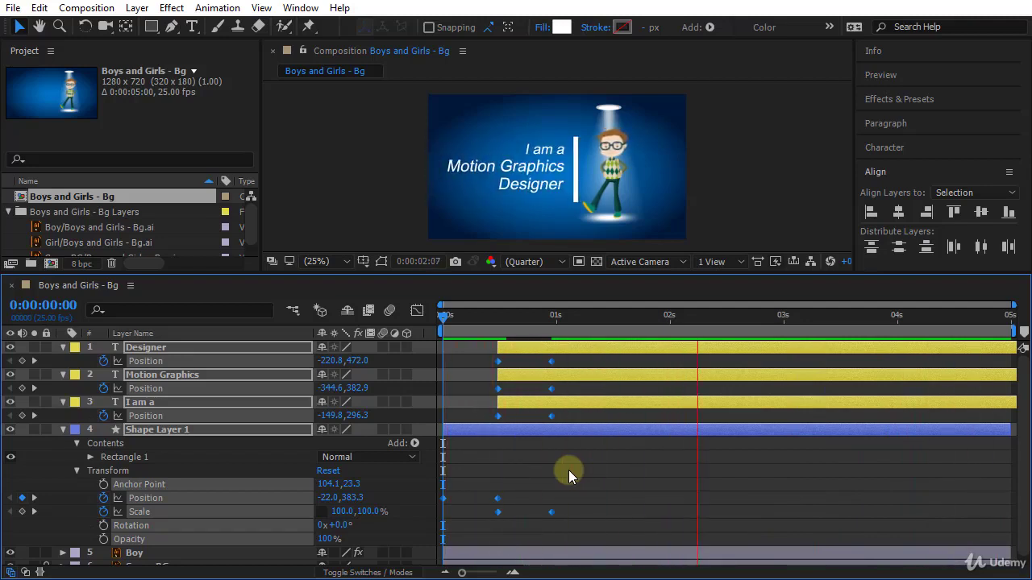
{"action": "key", "text": "F9"}
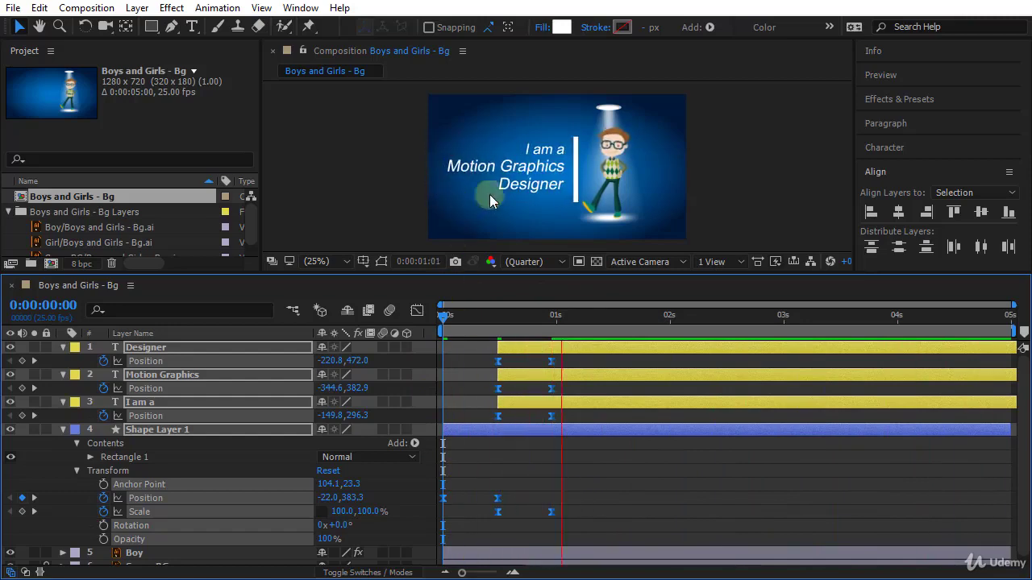
- End the work area at about 0:00:03:00 and preview the eased animation within it
{"action": "key", "text": "n"}
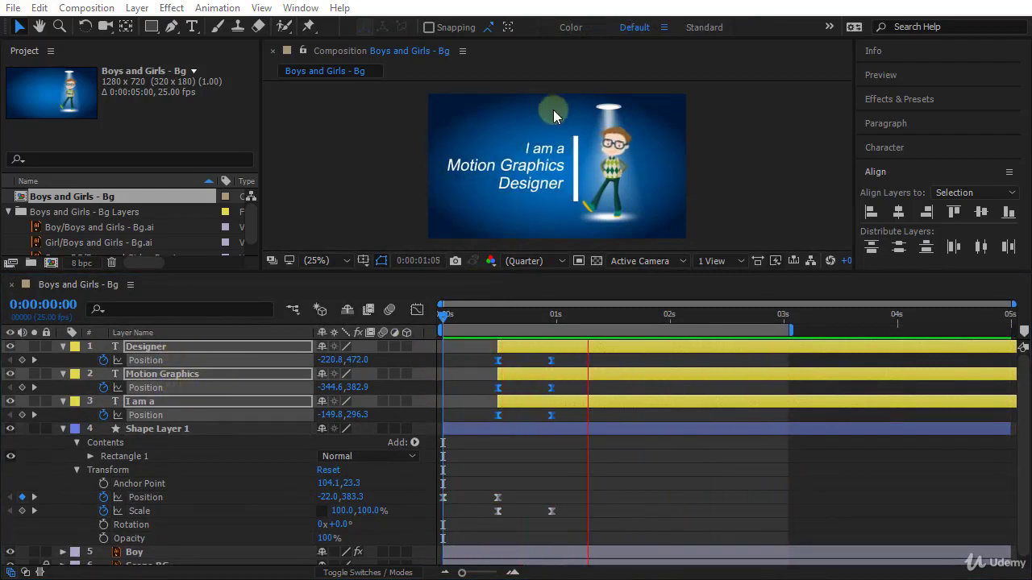
{"action": "left_click", "coordinate": [520, 182]}
{"action": "key", "text": "space"}
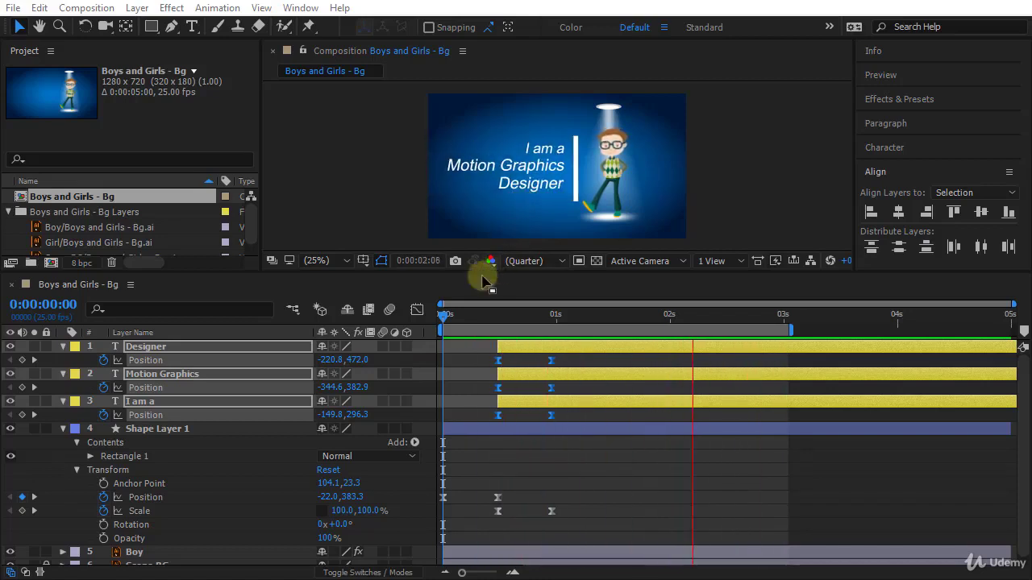
{"action": "left_click", "coordinate": [443, 315]}
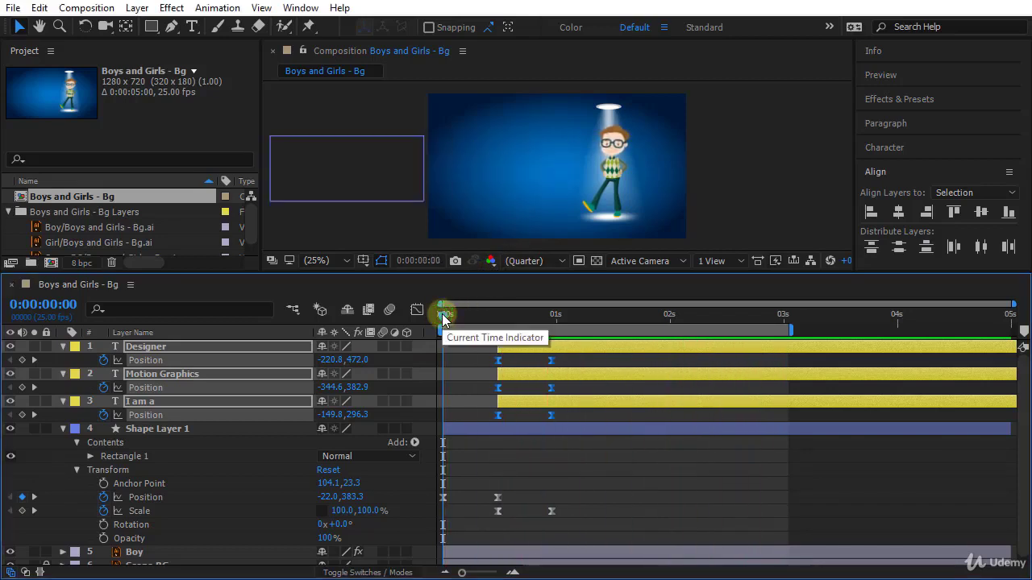
- Stagger the text layers by shifting "Motion Graphics" to start at about 0:00:00:19 and "Designer" at about 0:00:01:00
{"action": "left_click", "coordinate": [532, 460]}
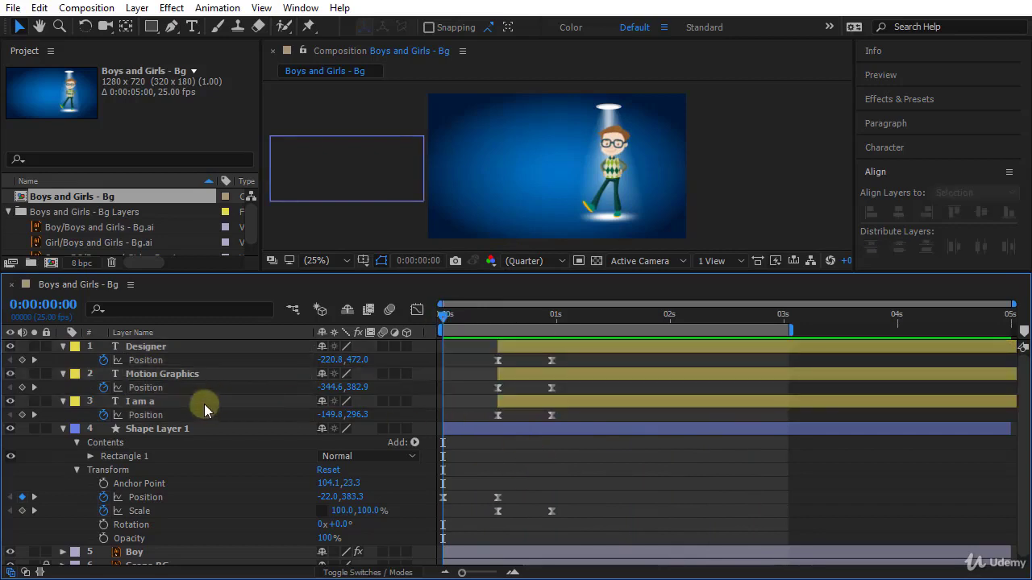
{"action": "left_click", "coordinate": [206, 408]}
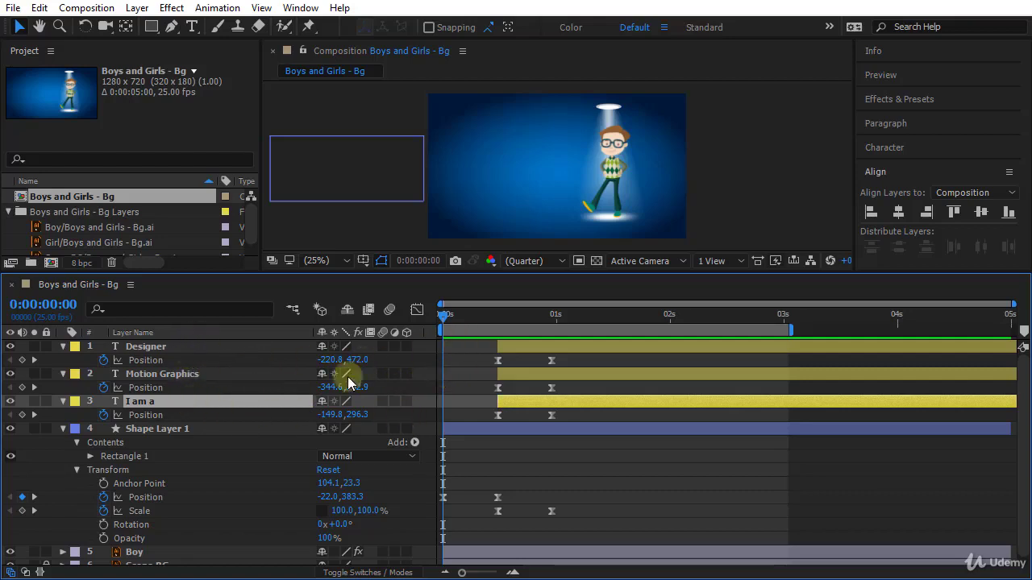
{"action": "left_click", "coordinate": [192, 382]}
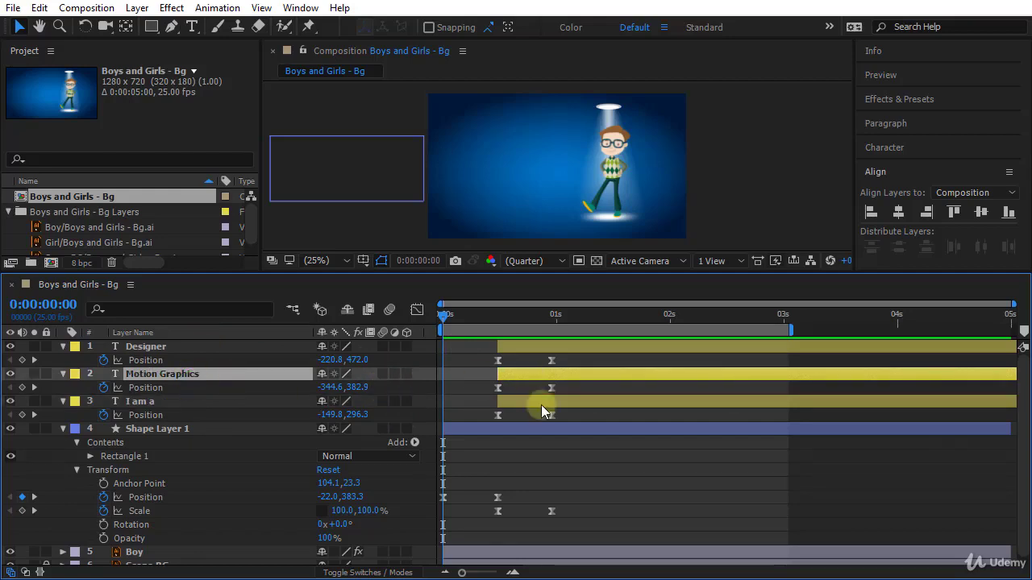
{"action": "left_click", "coordinate": [518, 379]}
{"action": "left_click_drag", "start_coordinate": [518, 379], "coordinate": [544, 380]}
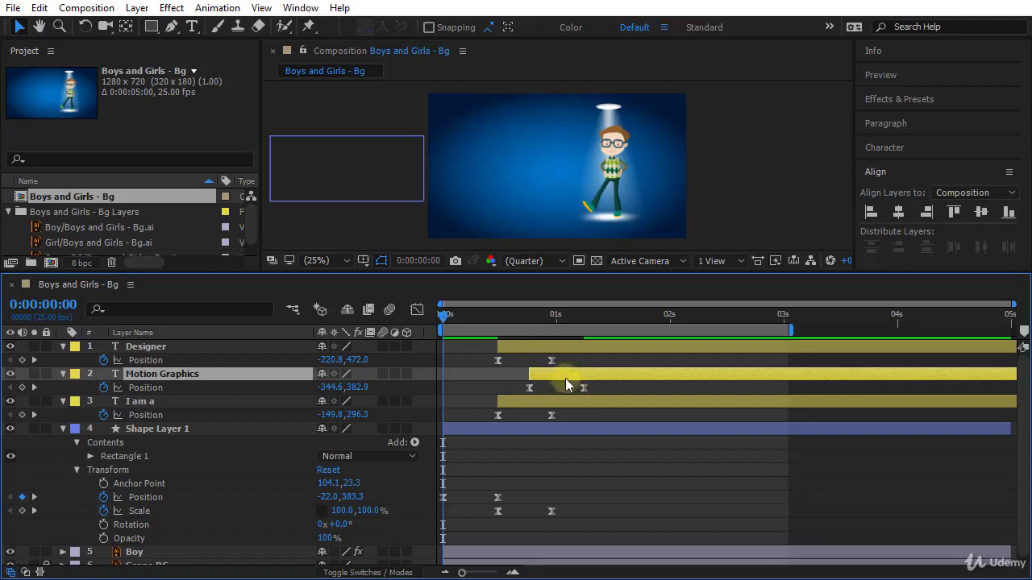
{"action": "left_click_drag", "start_coordinate": [531, 348], "coordinate": [591, 348]}
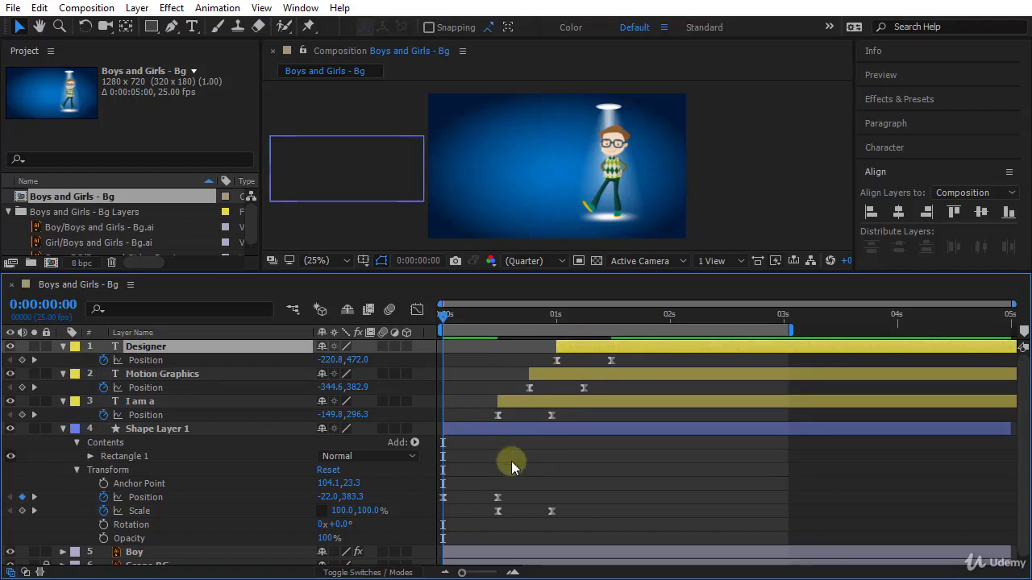
- Preview the staggered text entrance and enlarge the composition viewer area
{"action": "key", "text": "space"}
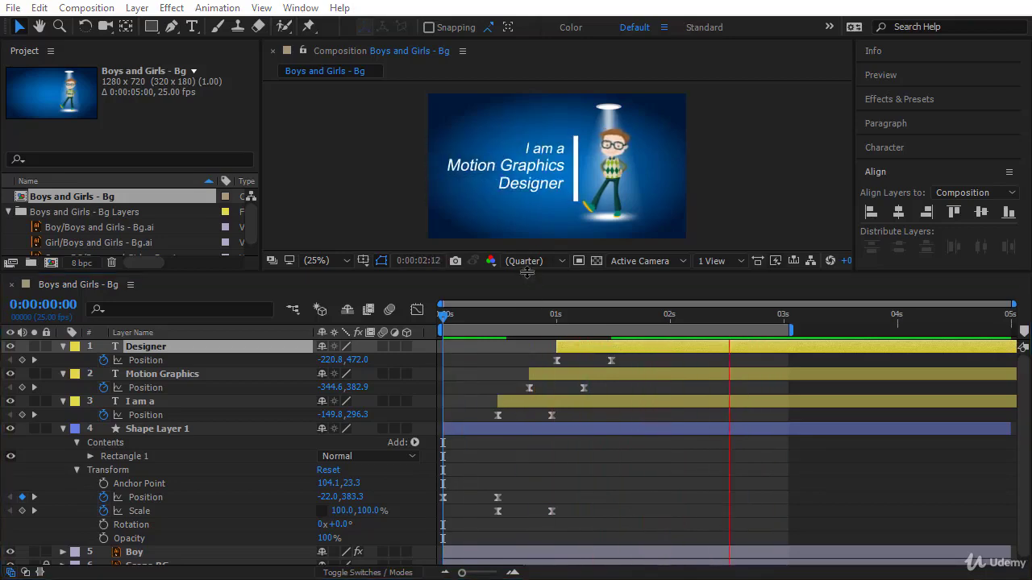
{"action": "left_click_drag", "start_coordinate": [525, 272], "coordinate": [534, 434]}
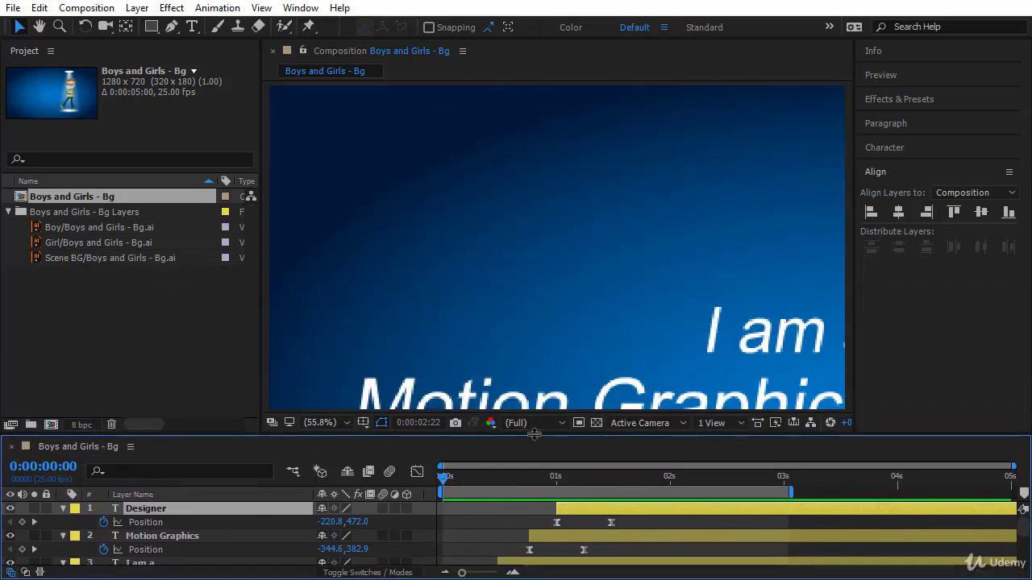